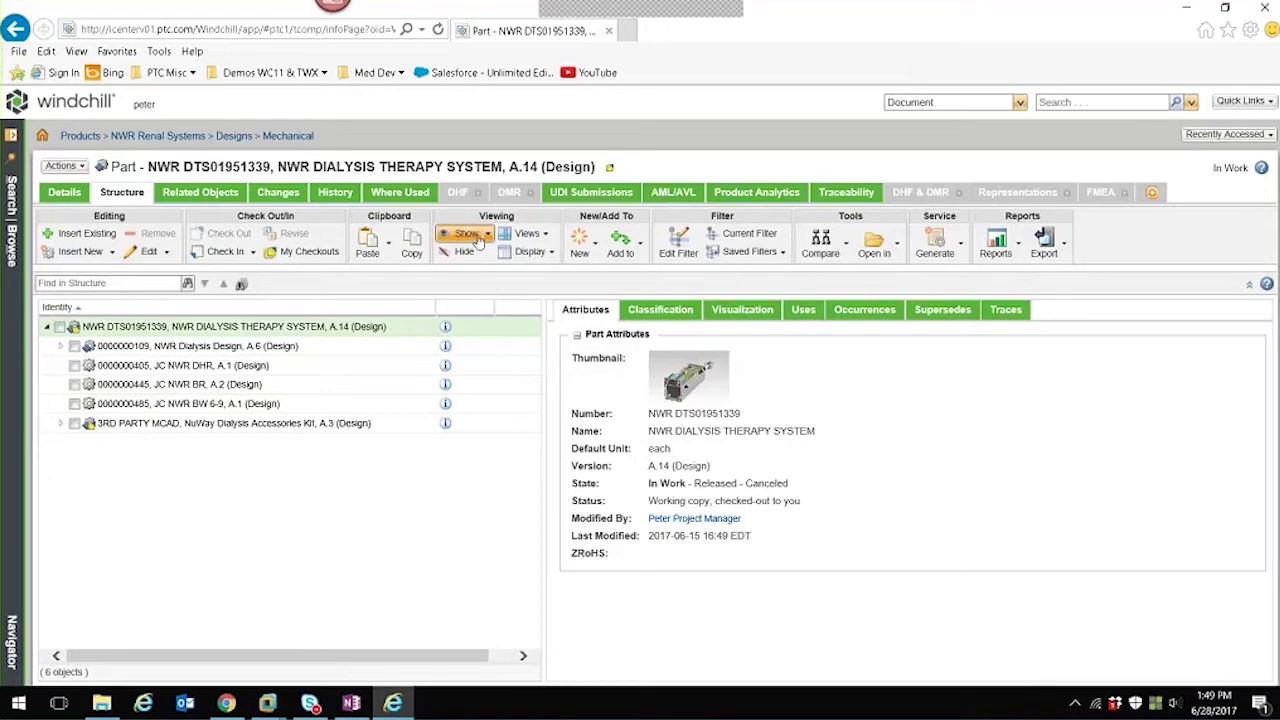
# Show the documents of the top-level NWR DIALYSIS THERAPY SYSTEM, and expand NWR Dialysis Design with all its related information shown
pyautogui.click(466, 236)
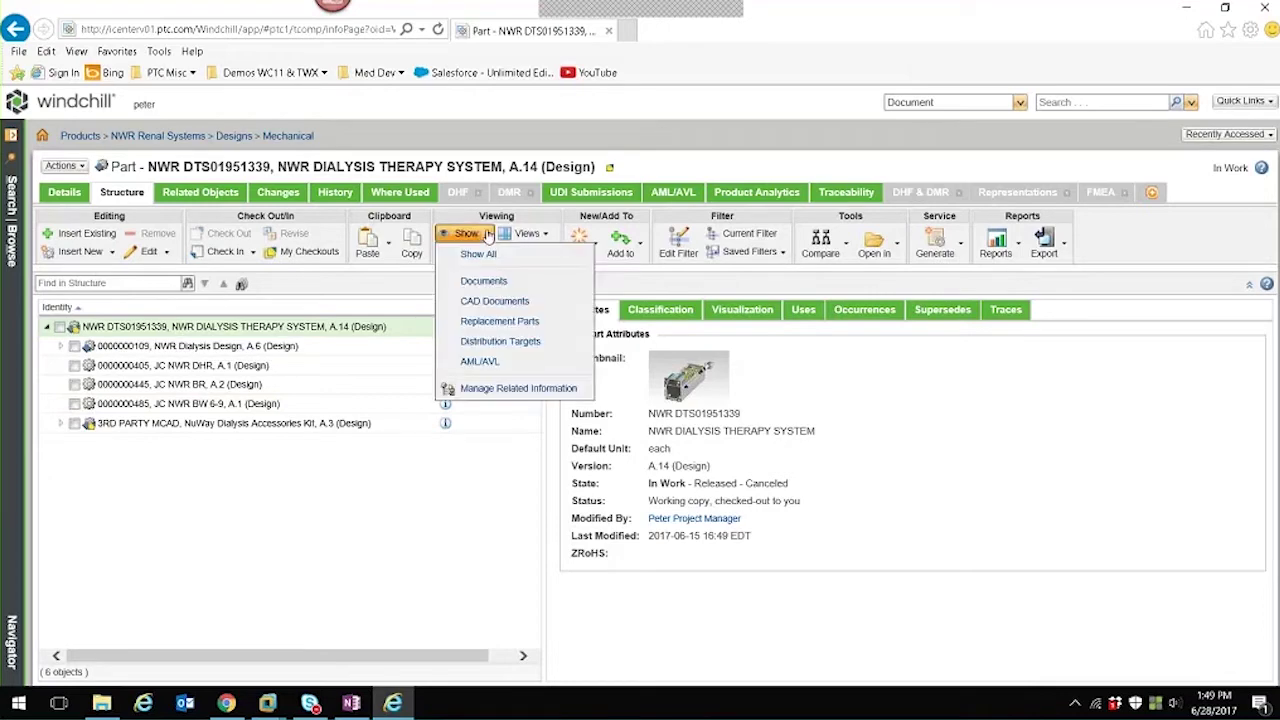
pyautogui.click(481, 282)
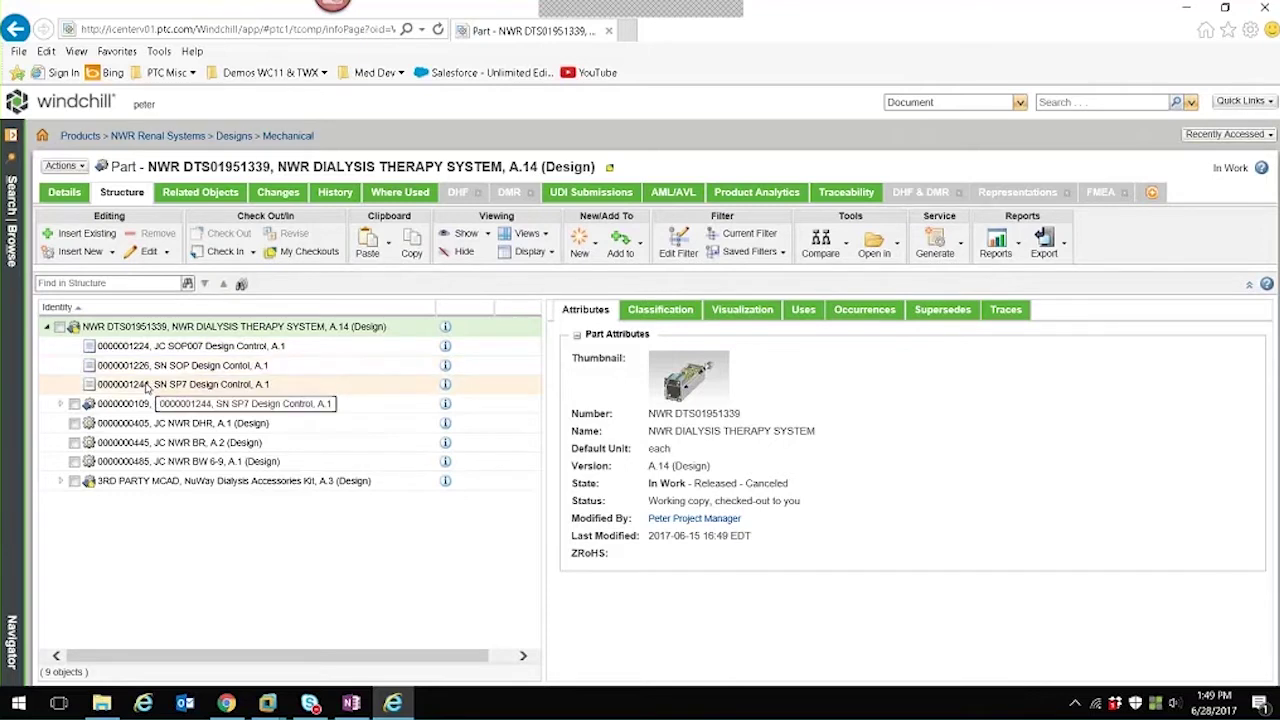
pyautogui.click(62, 404)
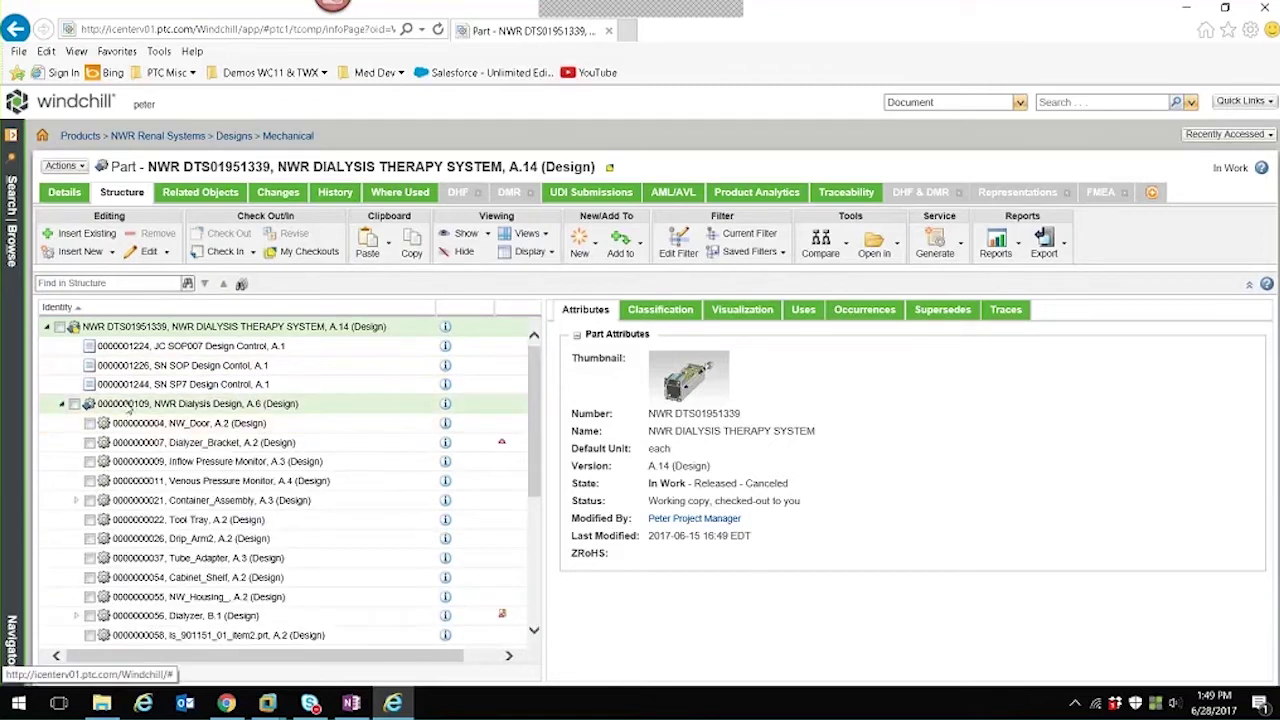
pyautogui.click(128, 404)
pyautogui.click(468, 233)
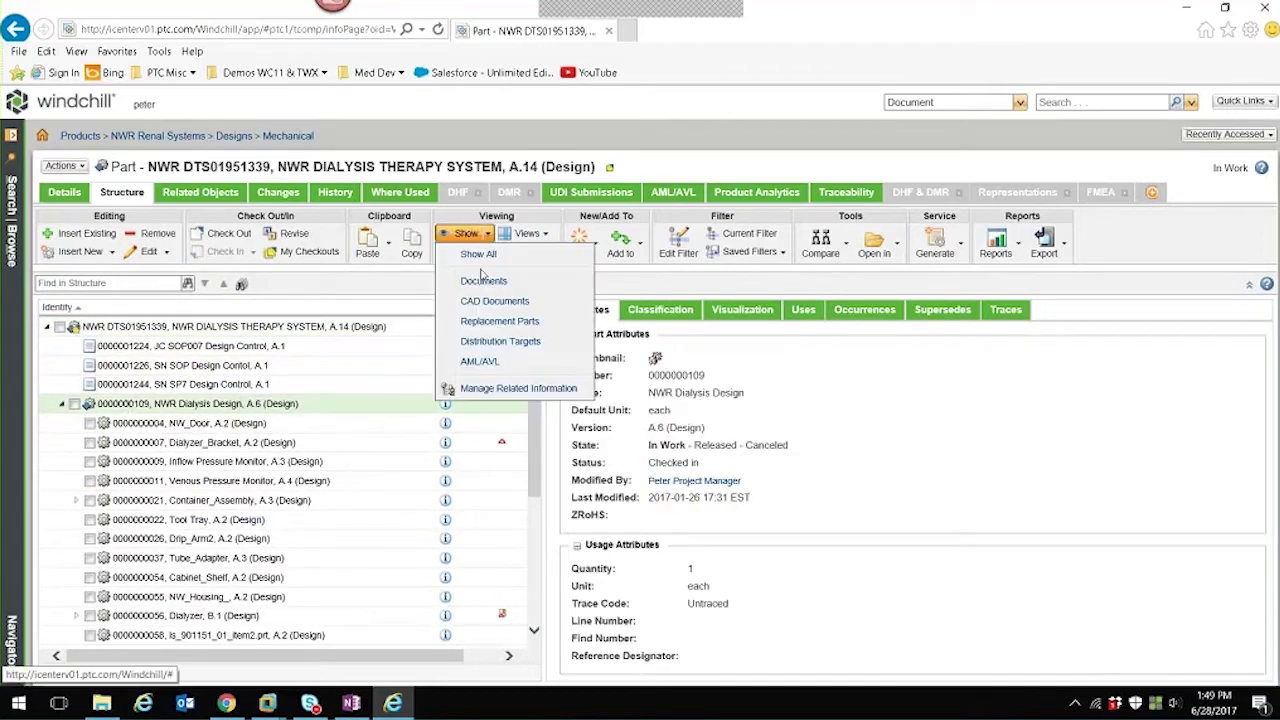
pyautogui.click(480, 254)
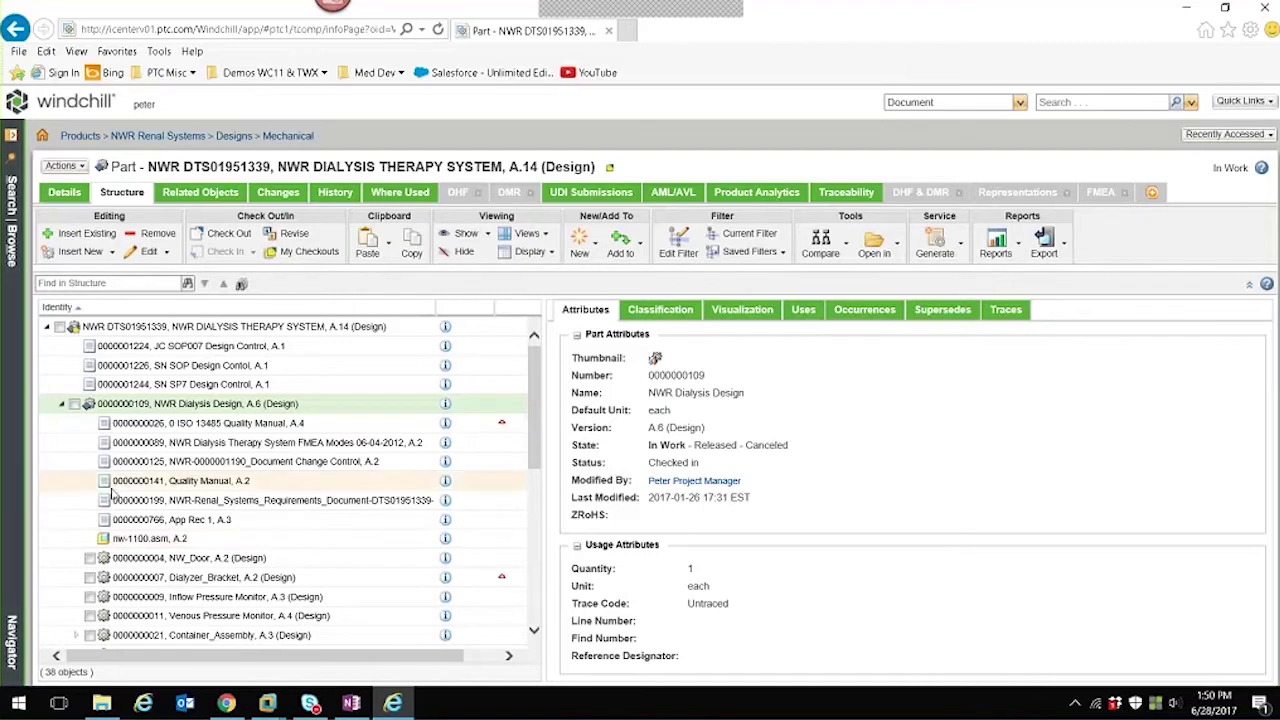
# Look through the documents and parts under NWR Dialysis Design, and collapse that assembly
pyautogui.scroll(-5, 120, 515)
pyautogui.scroll(-3, 113, 492)
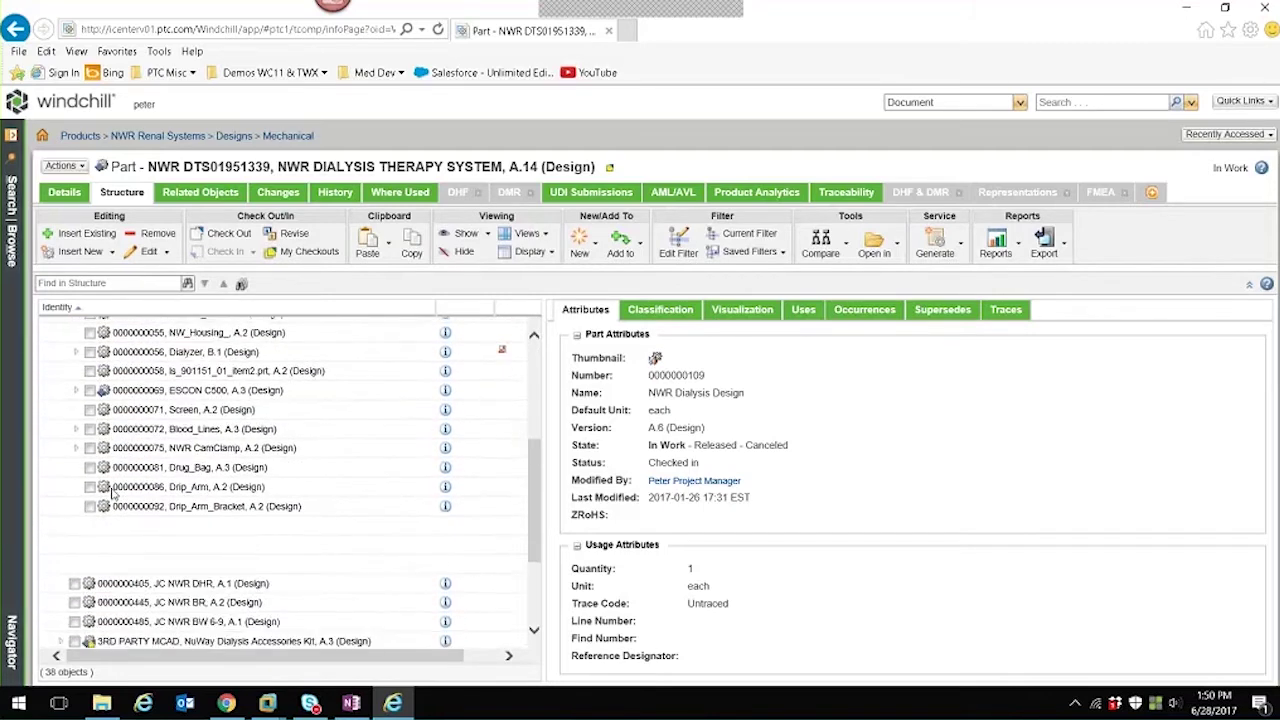
pyautogui.scroll(5, 113, 493)
pyautogui.scroll(5, 113, 493)
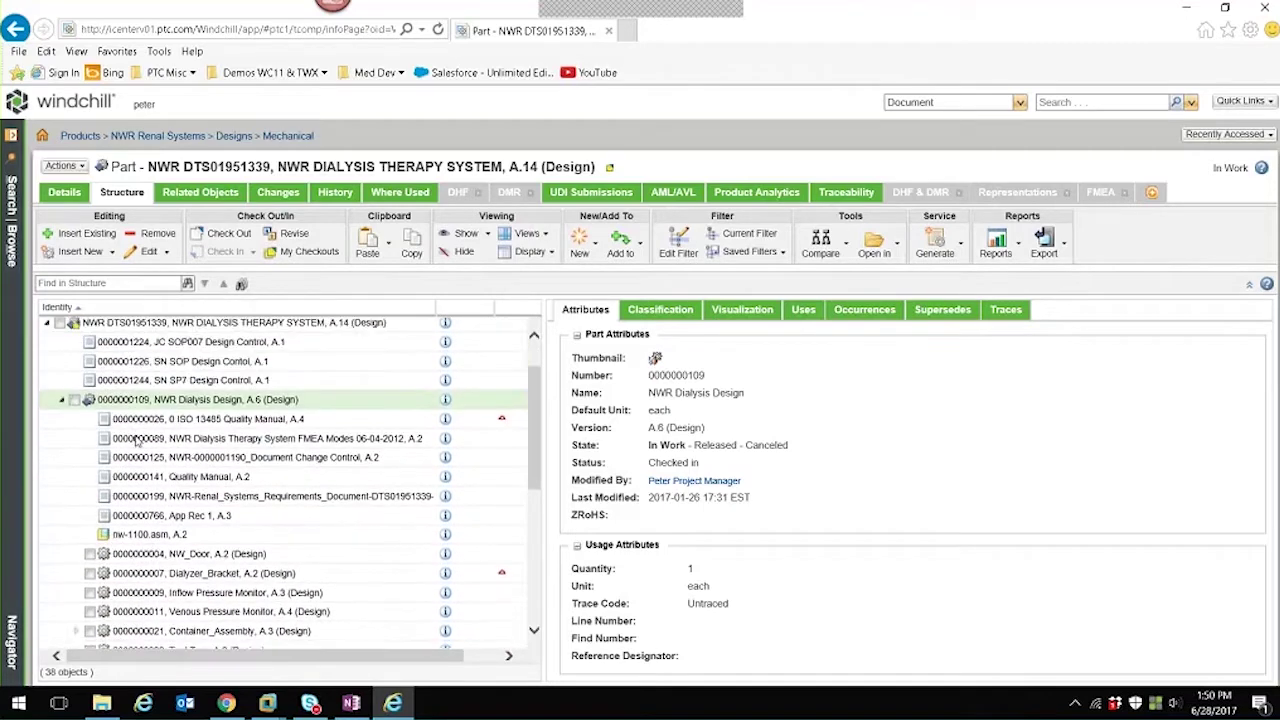
pyautogui.click(62, 404)
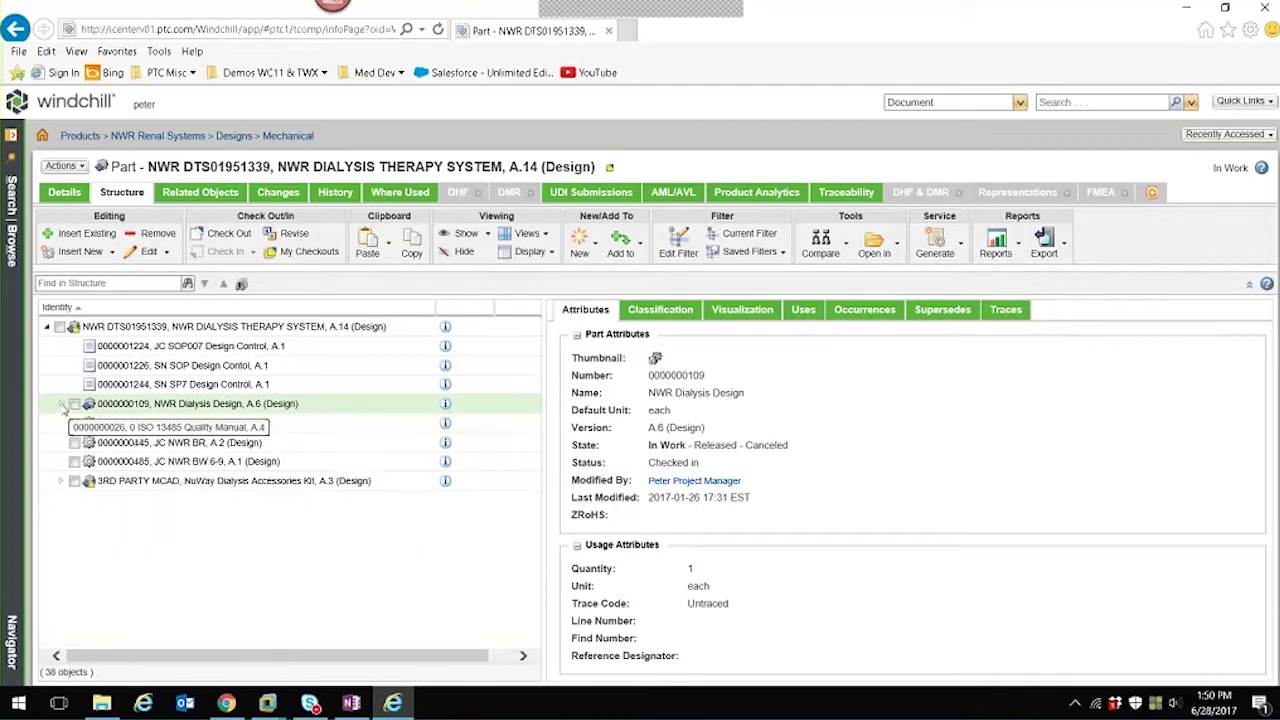
# Expand the 3RD PARTY MCAD NuWay Dialysis Accessories Kit and show all its related information in the structure
pyautogui.click(61, 482)
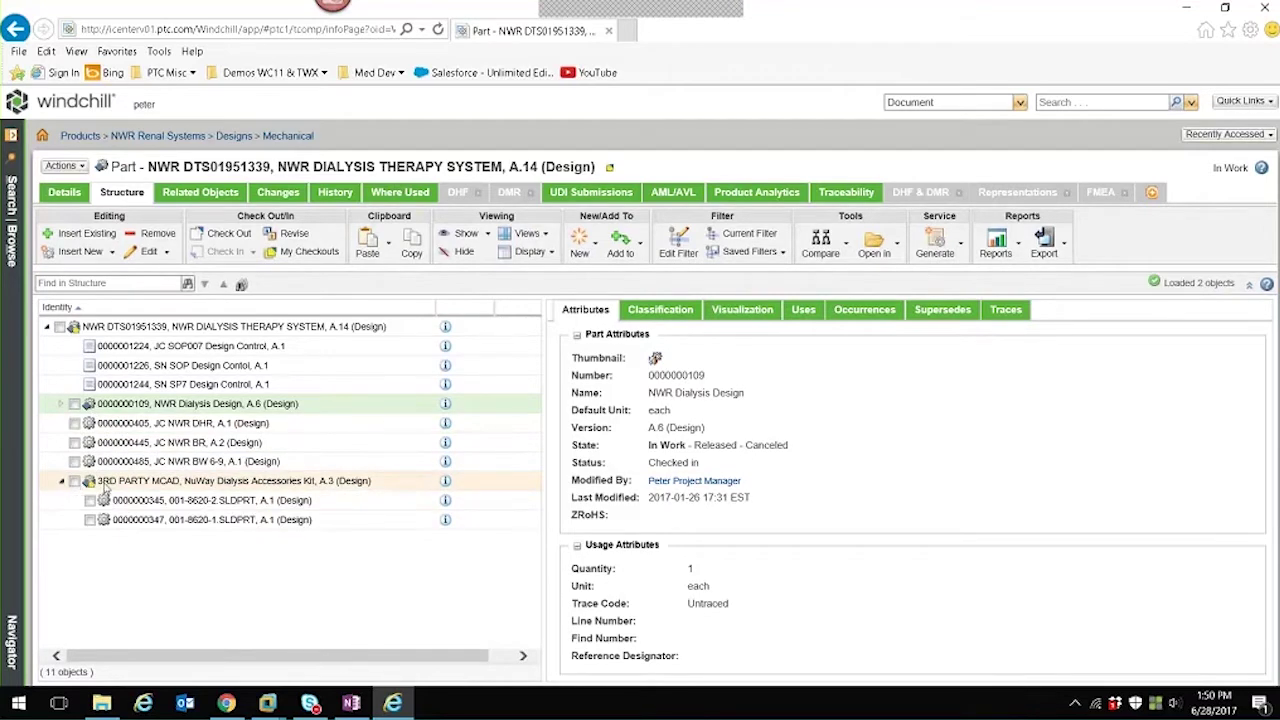
pyautogui.click(105, 482)
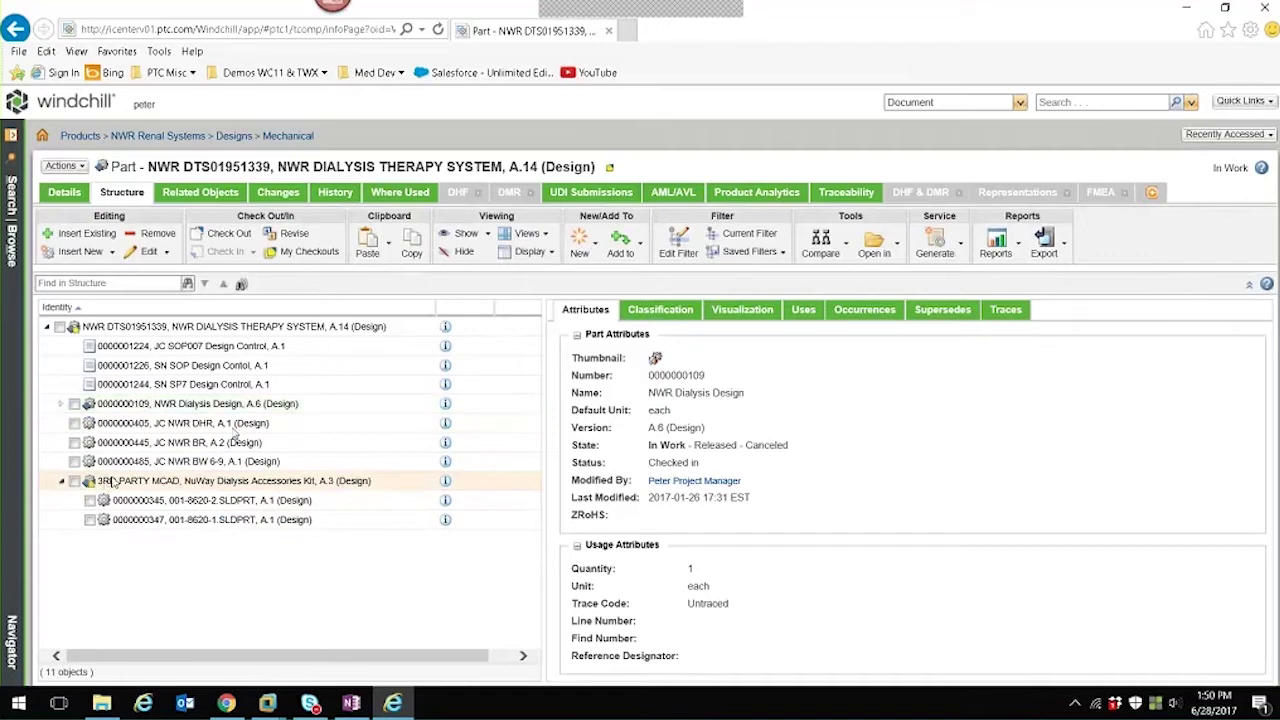
pyautogui.click(480, 237)
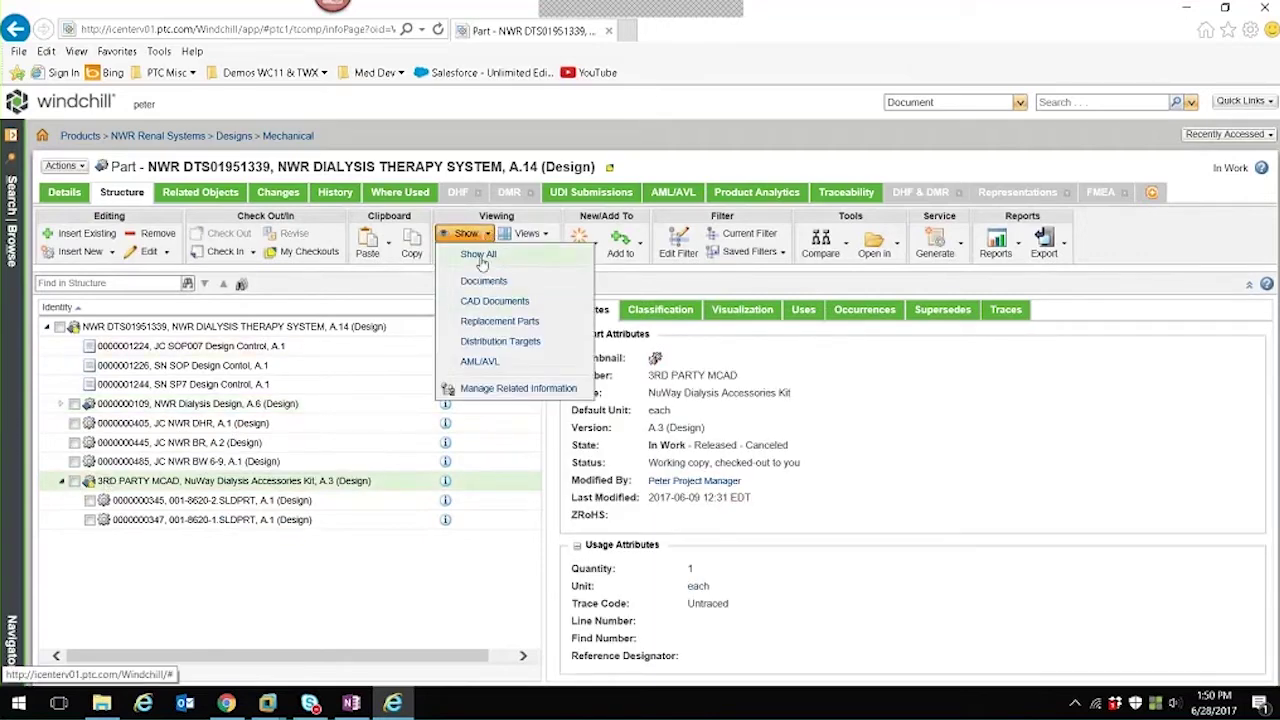
pyautogui.click(479, 256)
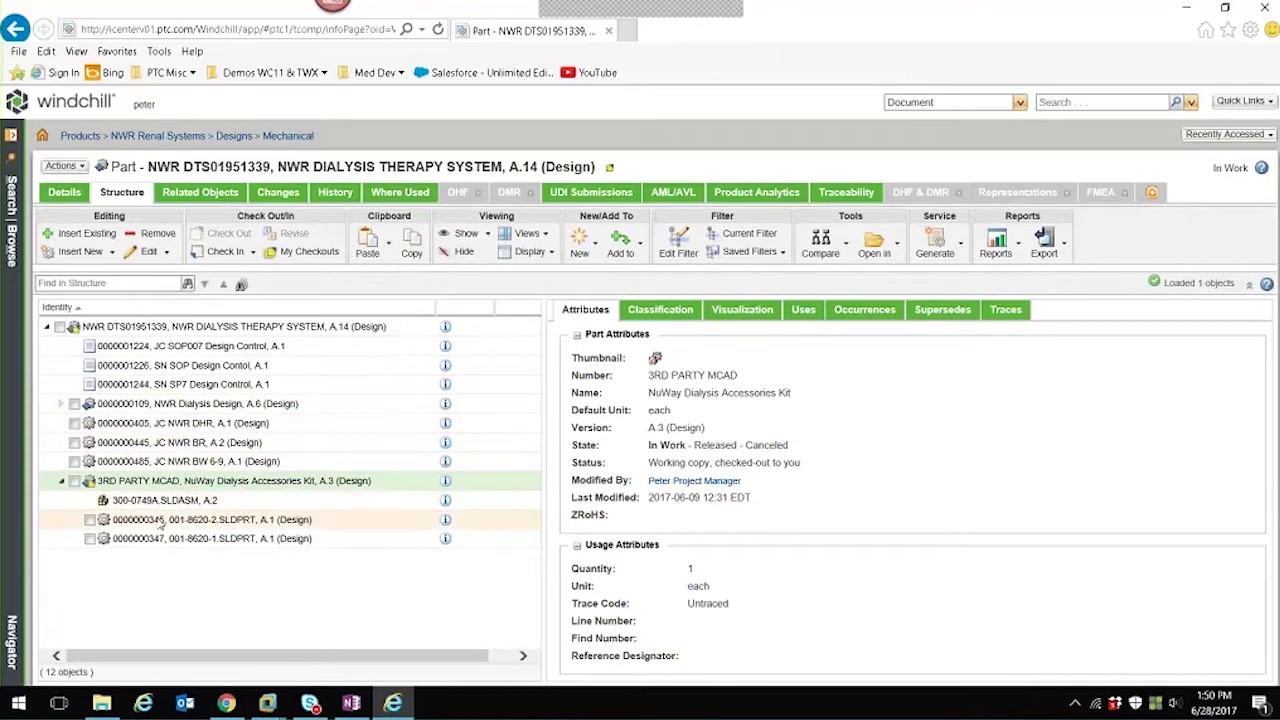
# Show the CAD documents of the kit's parts 001-8620-2.SLDPRT and 001-8620-1.SLDPRT in the structure
pyautogui.click(161, 525)
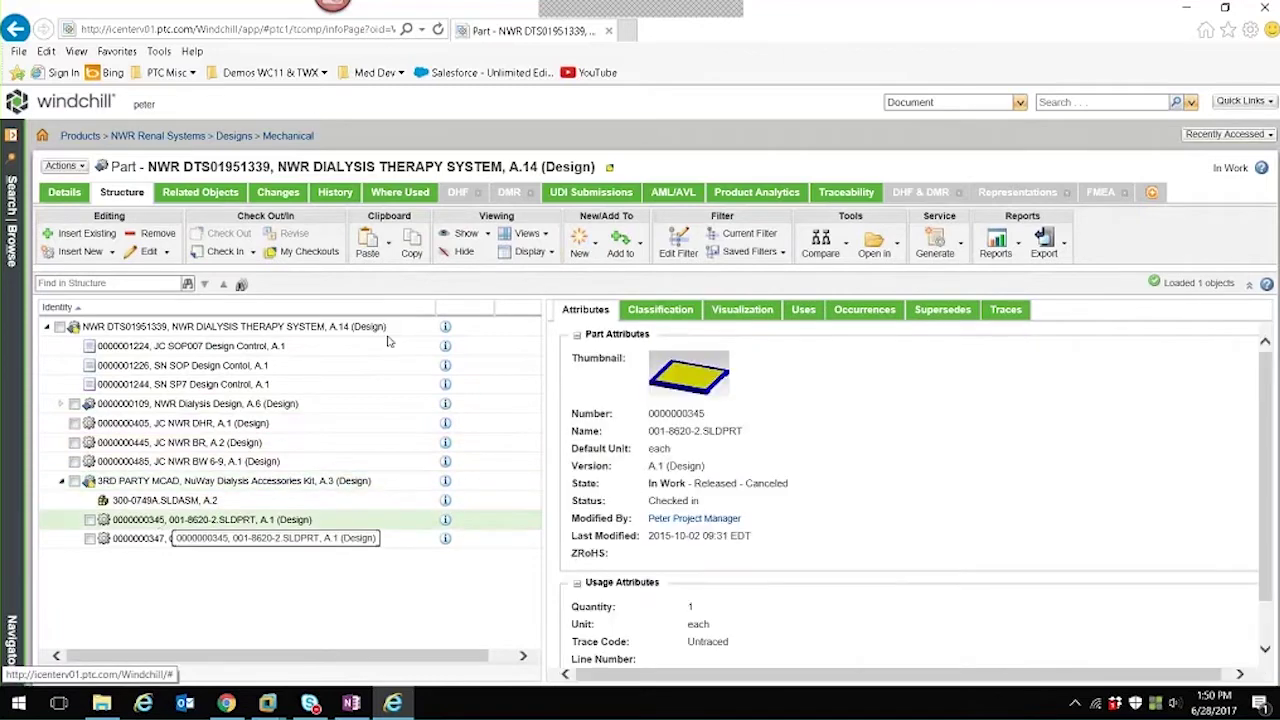
pyautogui.click(488, 234)
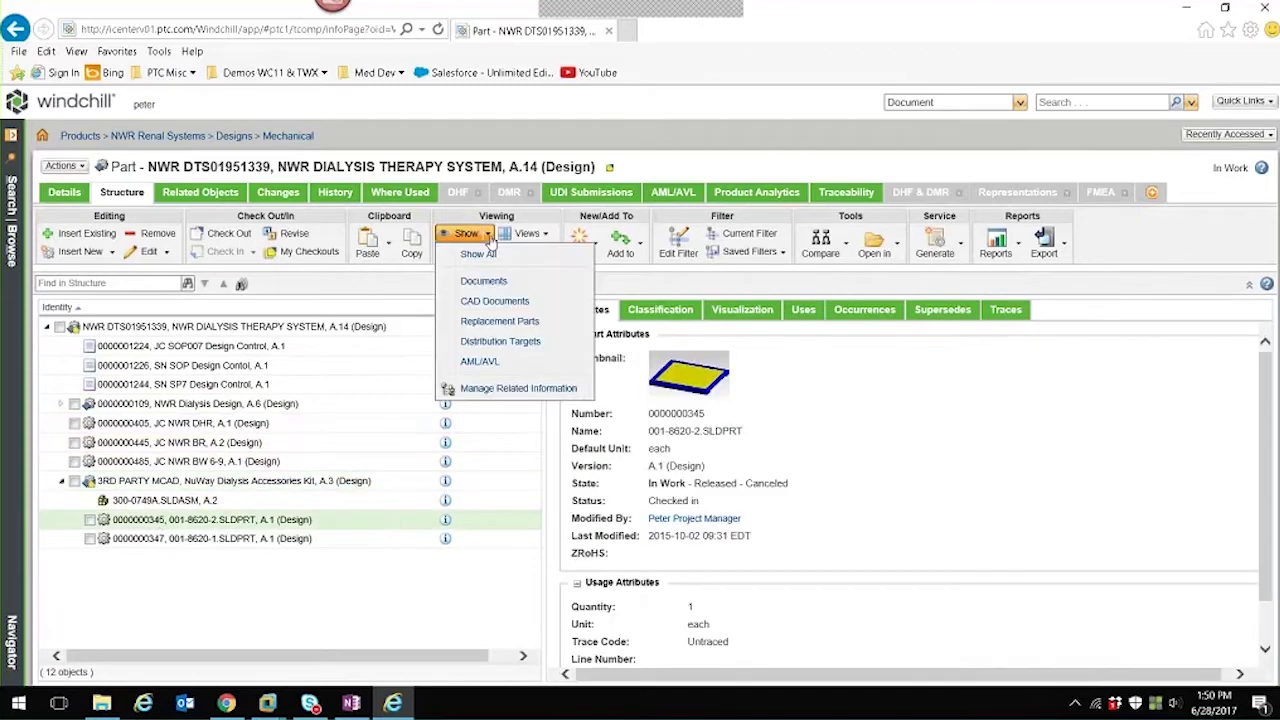
pyautogui.click(482, 300)
pyautogui.click(170, 558)
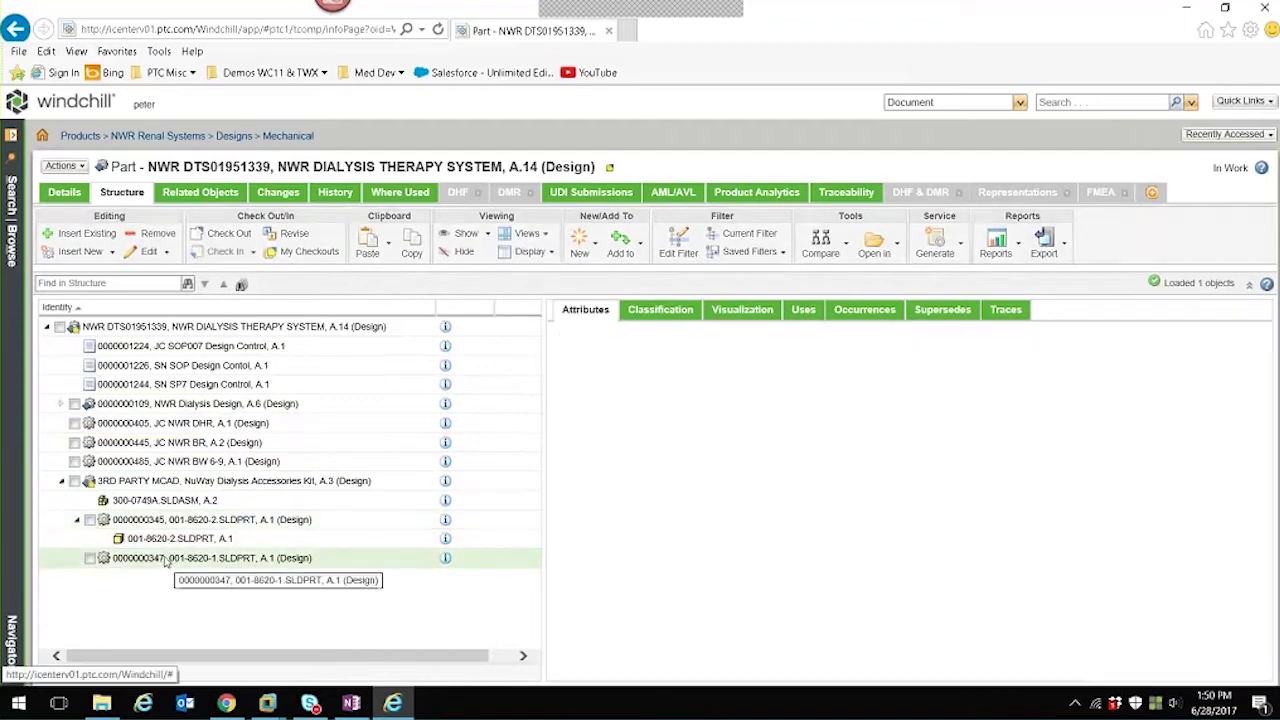
pyautogui.click(488, 234)
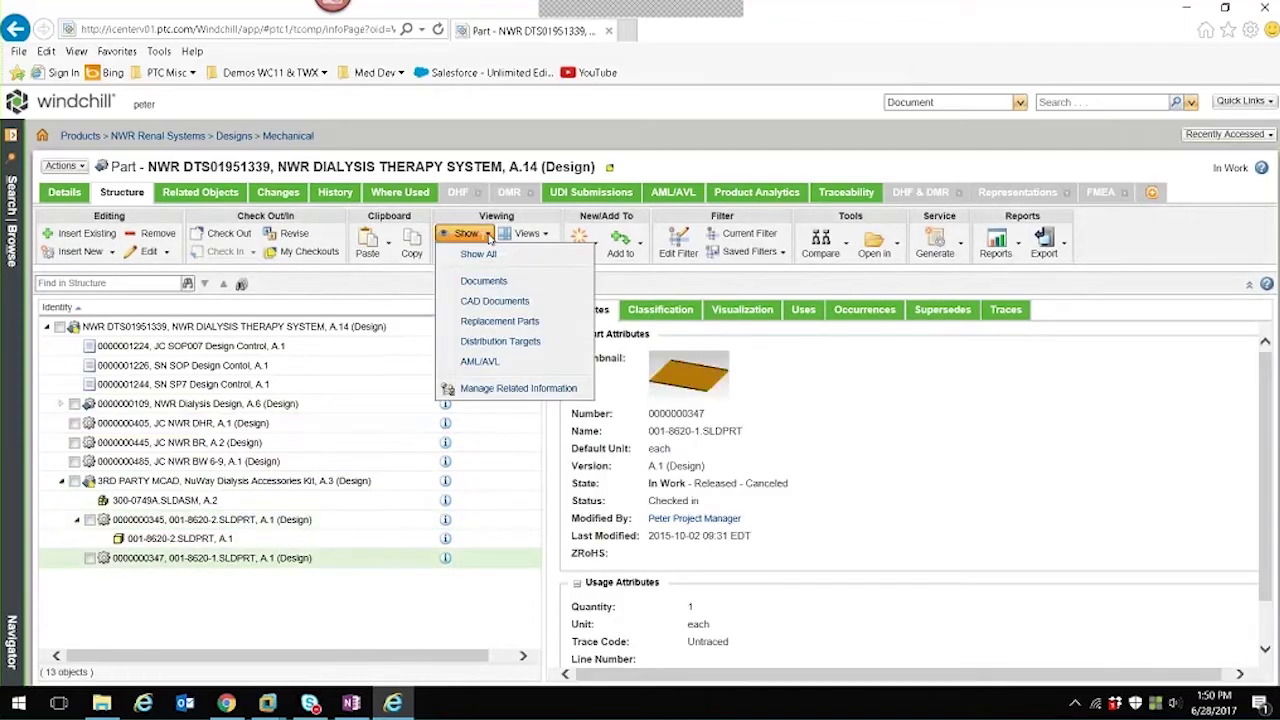
pyautogui.click(476, 312)
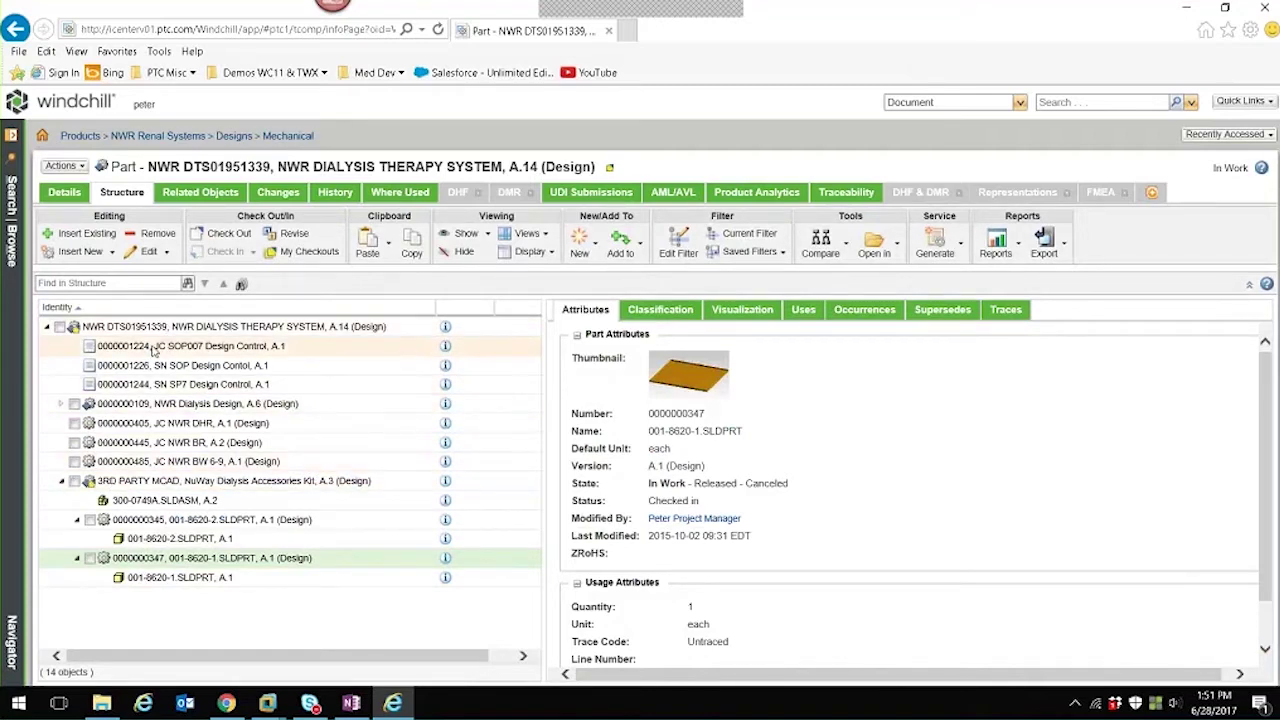
# Review the related objects and the change records of the top-level NWR DIALYSIS THERAPY SYSTEM part
pyautogui.click(150, 327)
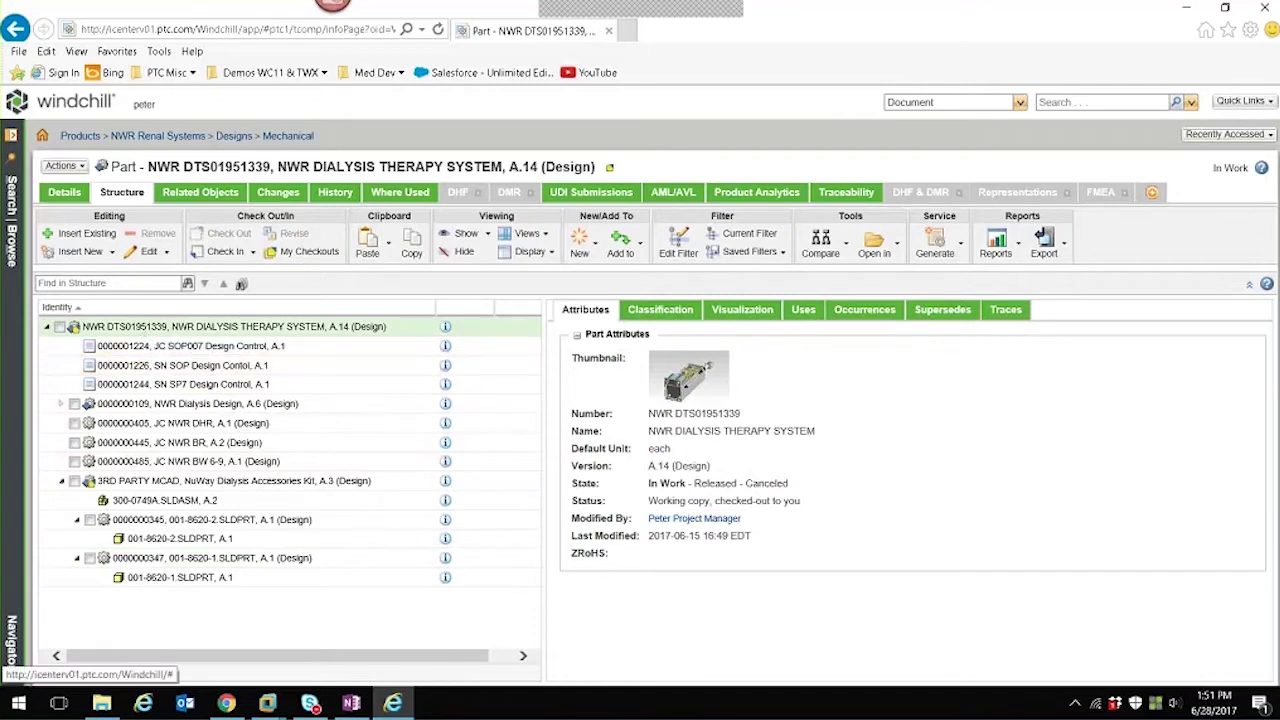
pyautogui.click(186, 196)
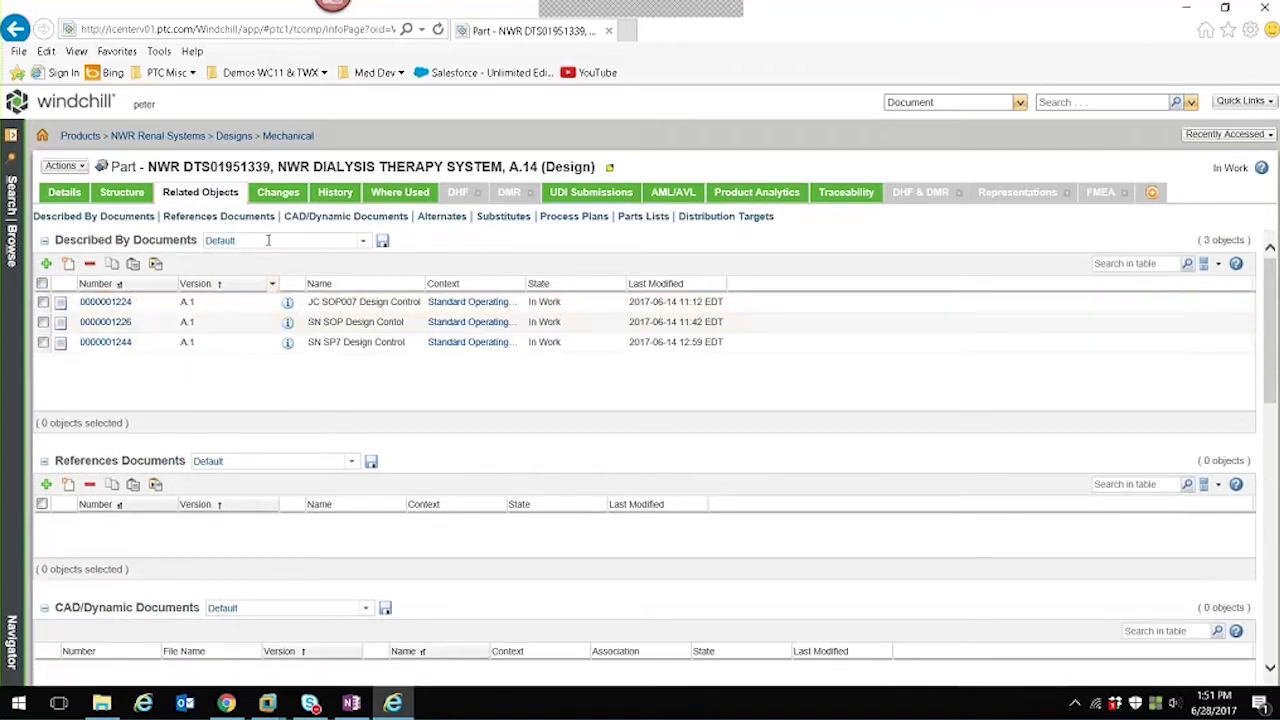
pyautogui.click(278, 193)
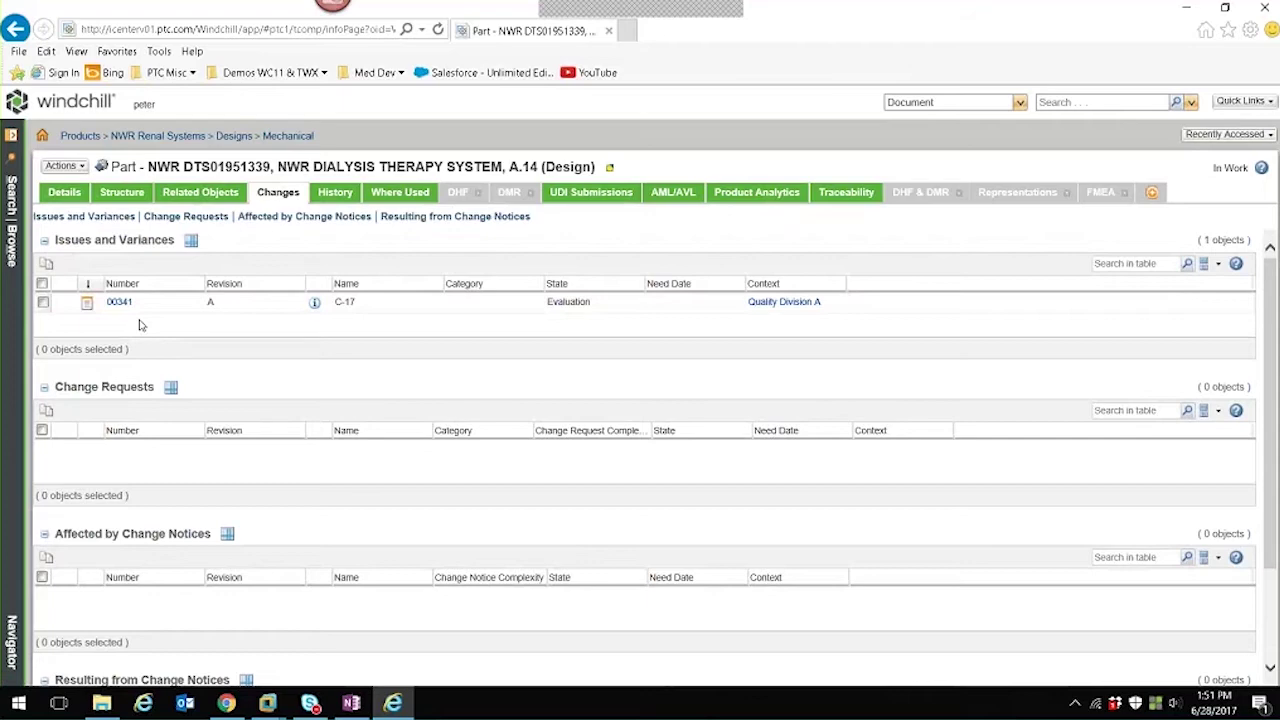
pyautogui.scroll(-1, 140, 325)
pyautogui.scroll(-2, 140, 325)
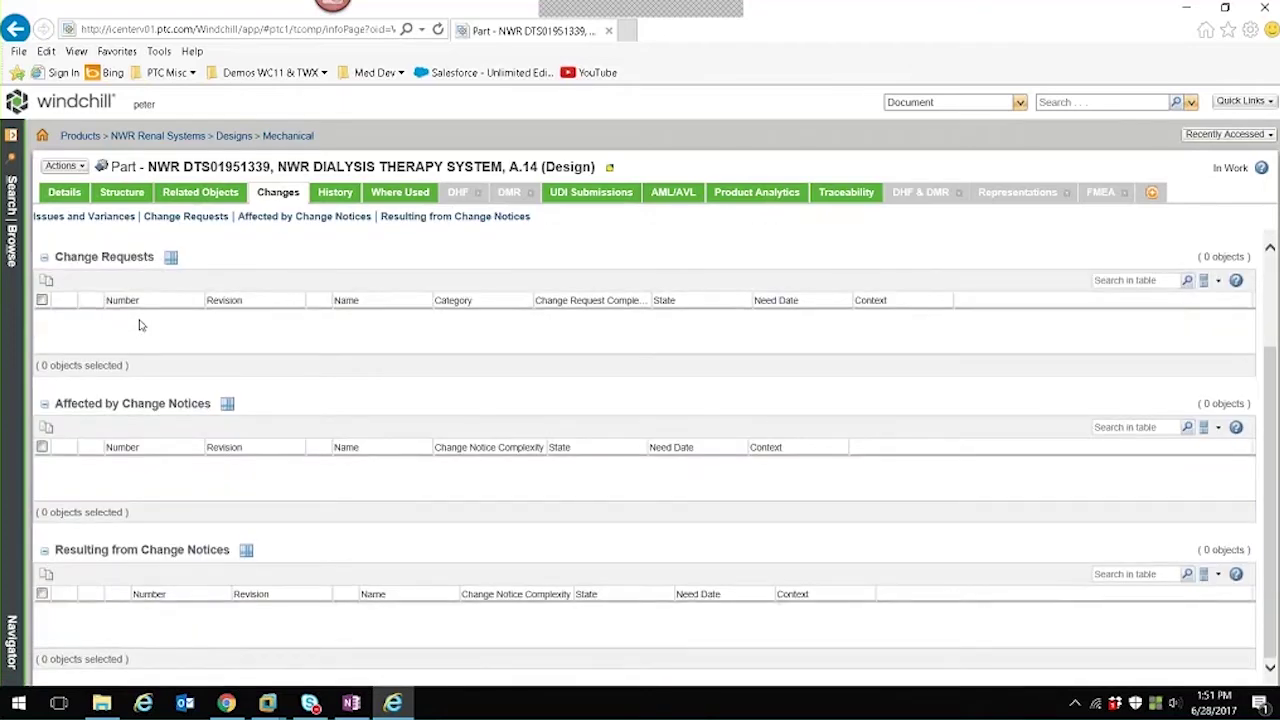
pyautogui.scroll(3, 138, 323)
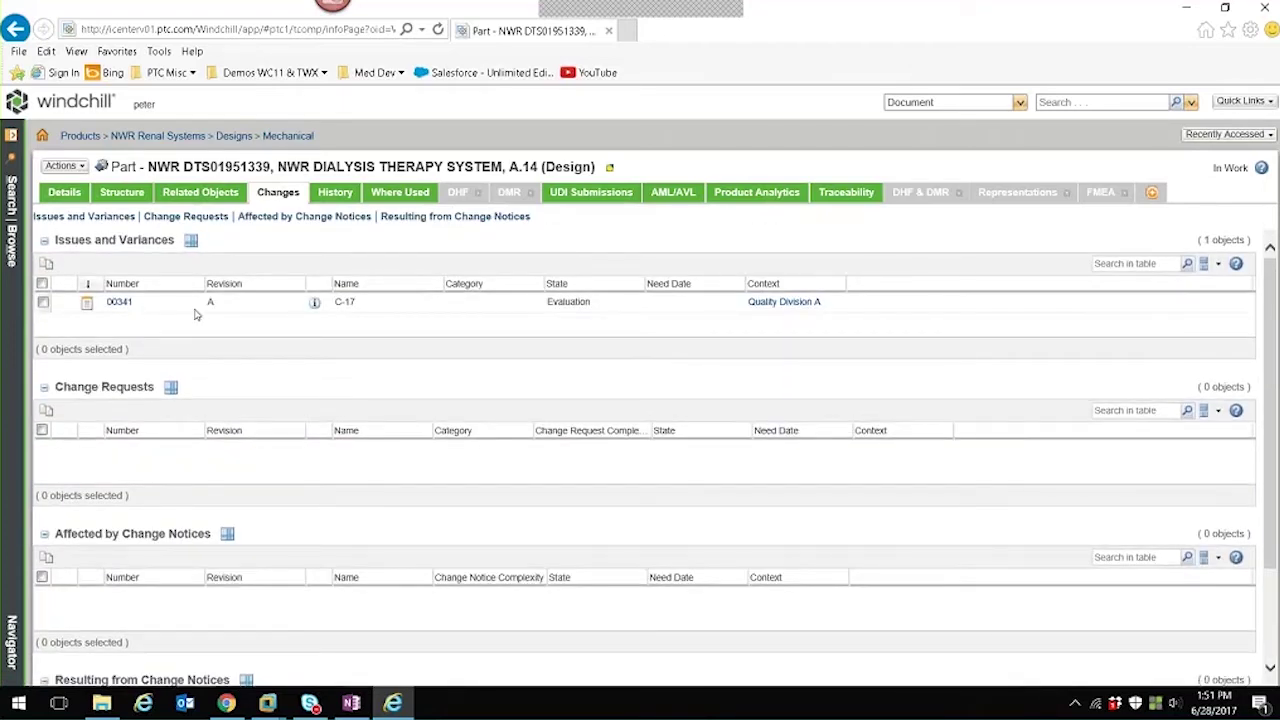
# View the part's history, and return to its structure with the top-level part selected
pyautogui.click(333, 196)
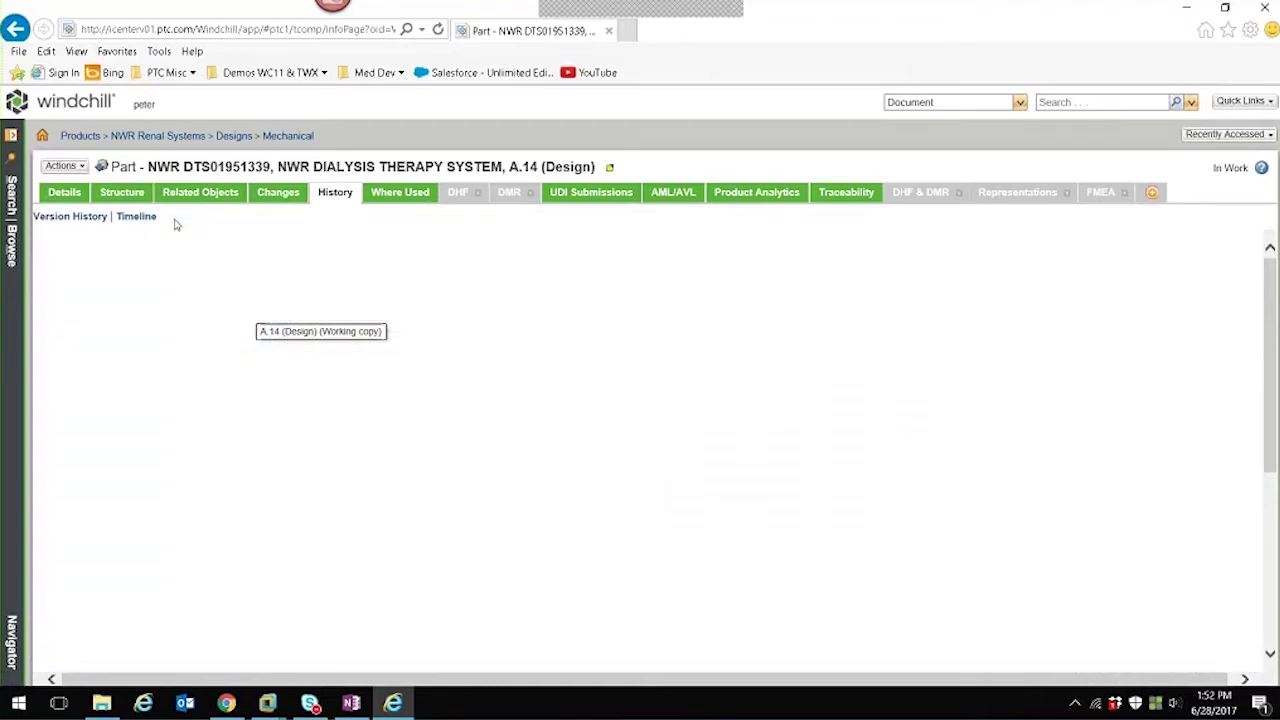
pyautogui.click(126, 196)
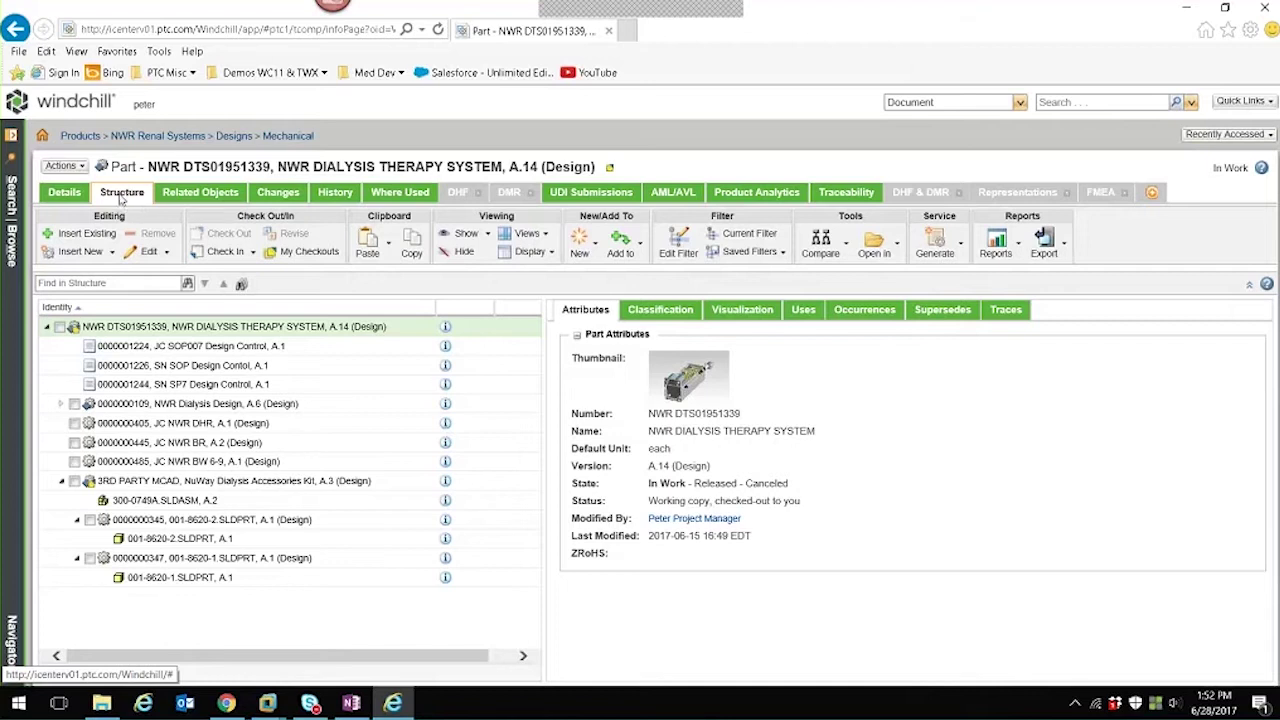
pyautogui.click(155, 346)
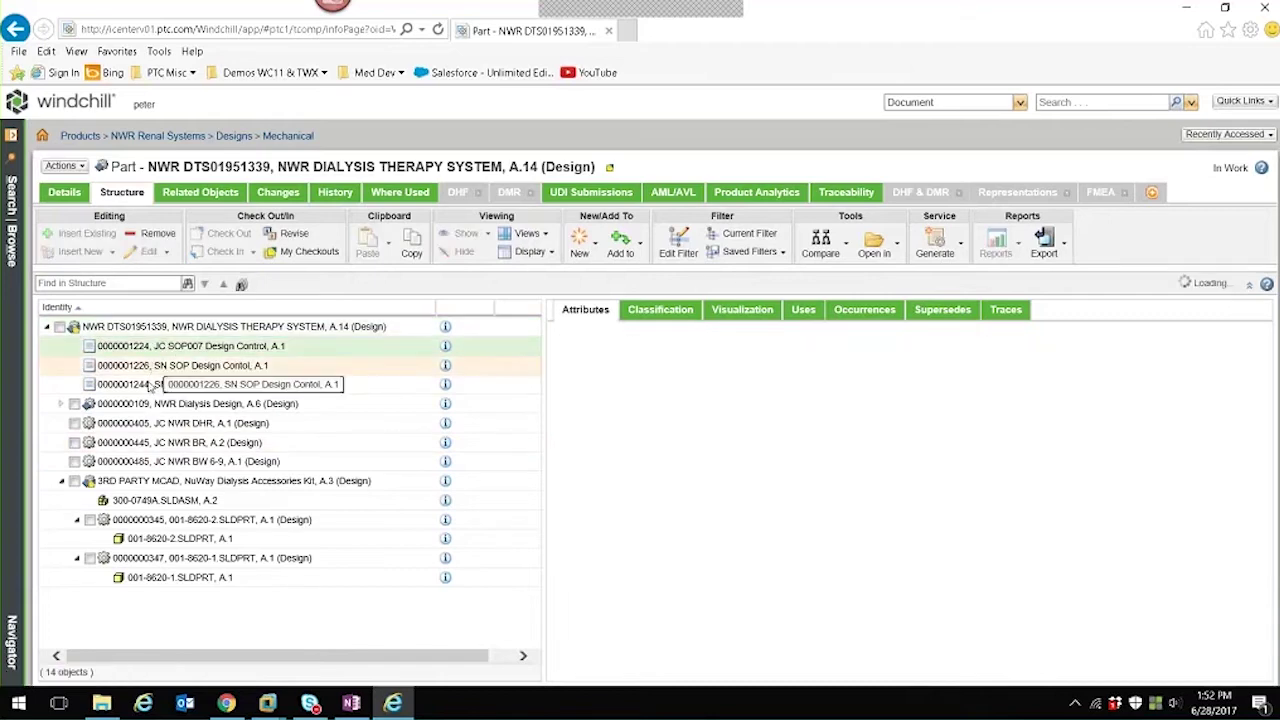
pyautogui.click(150, 330)
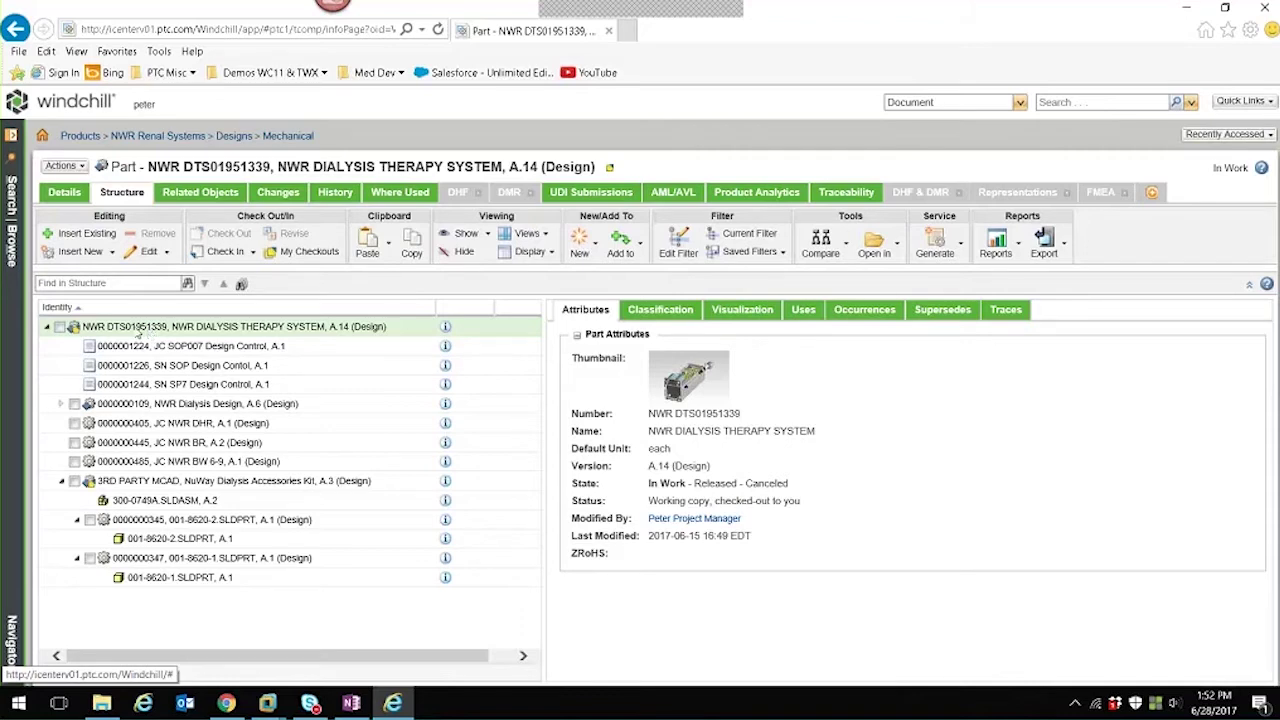
# Open the part's Design History File and look through its full list of objects, returning to the start of the list
pyautogui.click(466, 195)
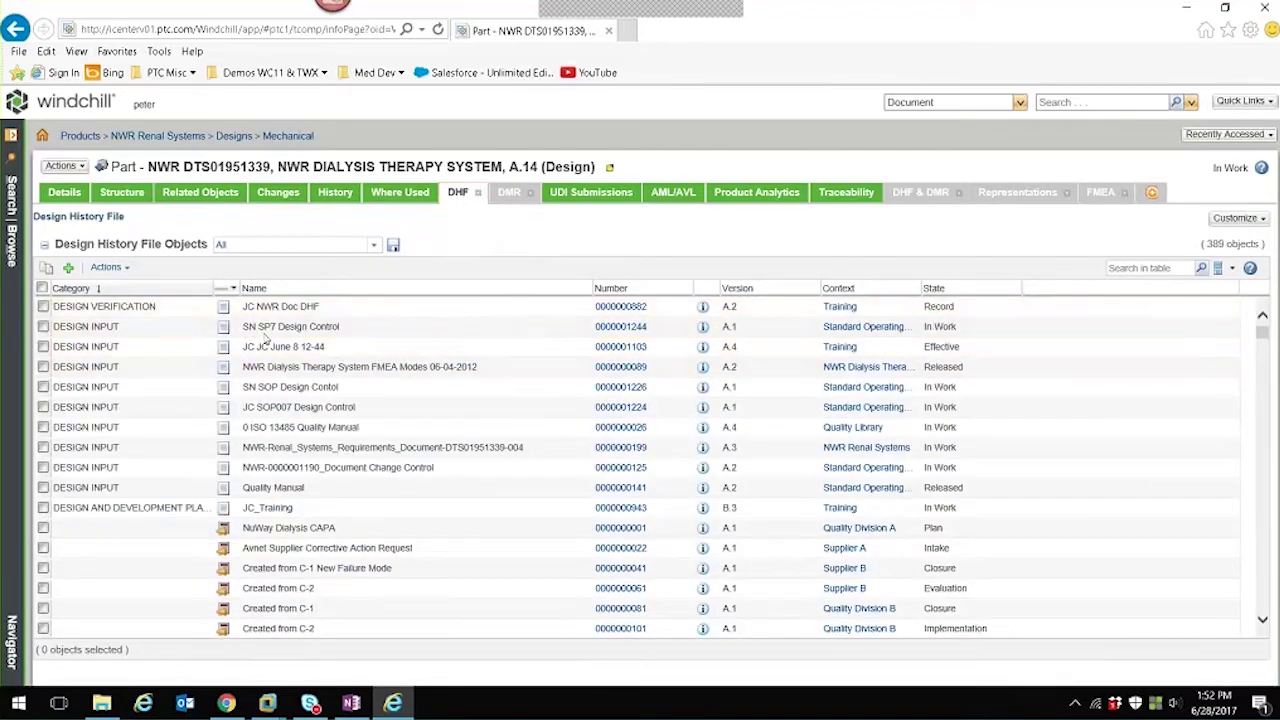
pyautogui.moveTo(1262, 333)
pyautogui.mouseDown()
pyautogui.moveTo(1262, 357)
pyautogui.moveTo(1262, 330)
pyautogui.mouseUp()
pyautogui.scroll(-1, 379, 393)
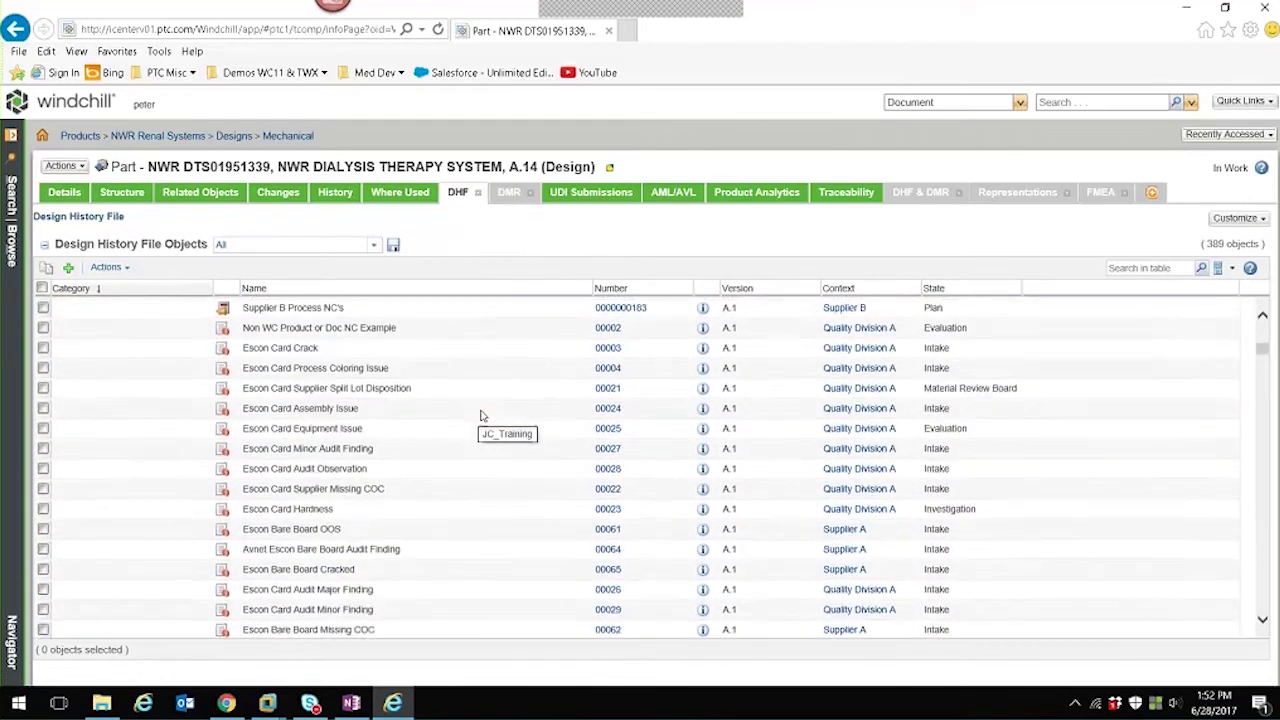
pyautogui.scroll(-3, 481, 416)
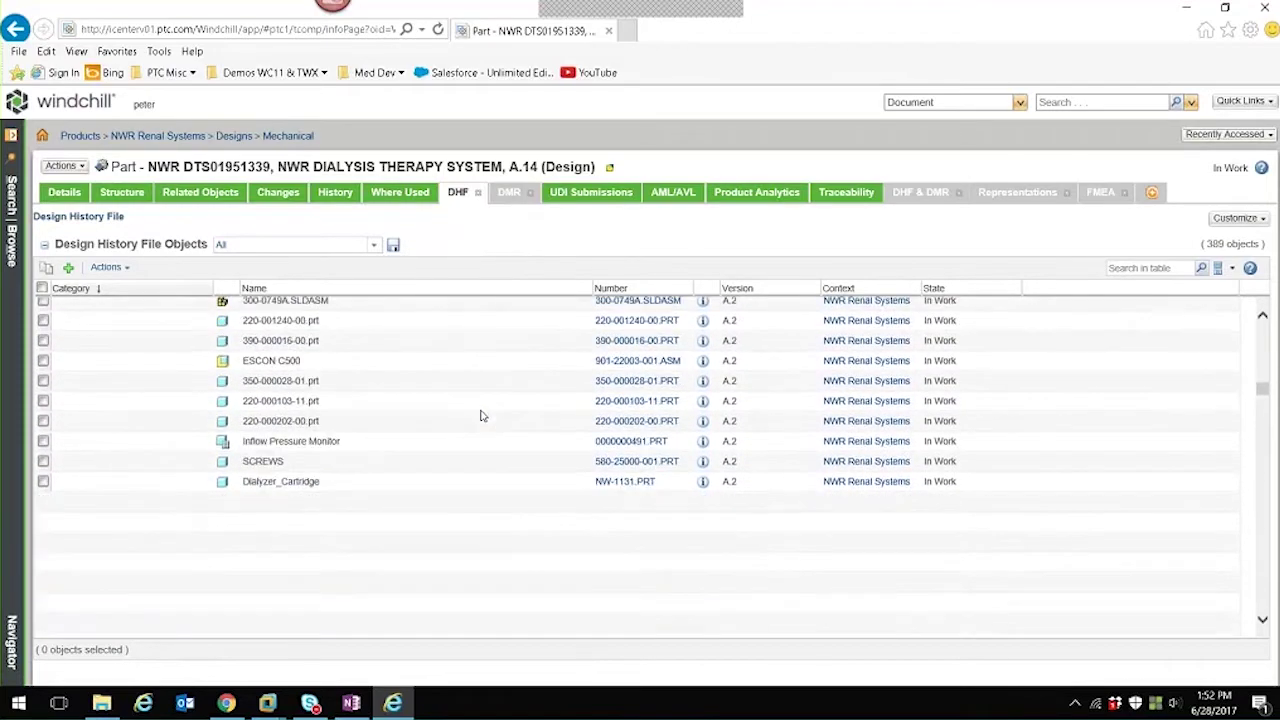
pyautogui.scroll(-10, 481, 416)
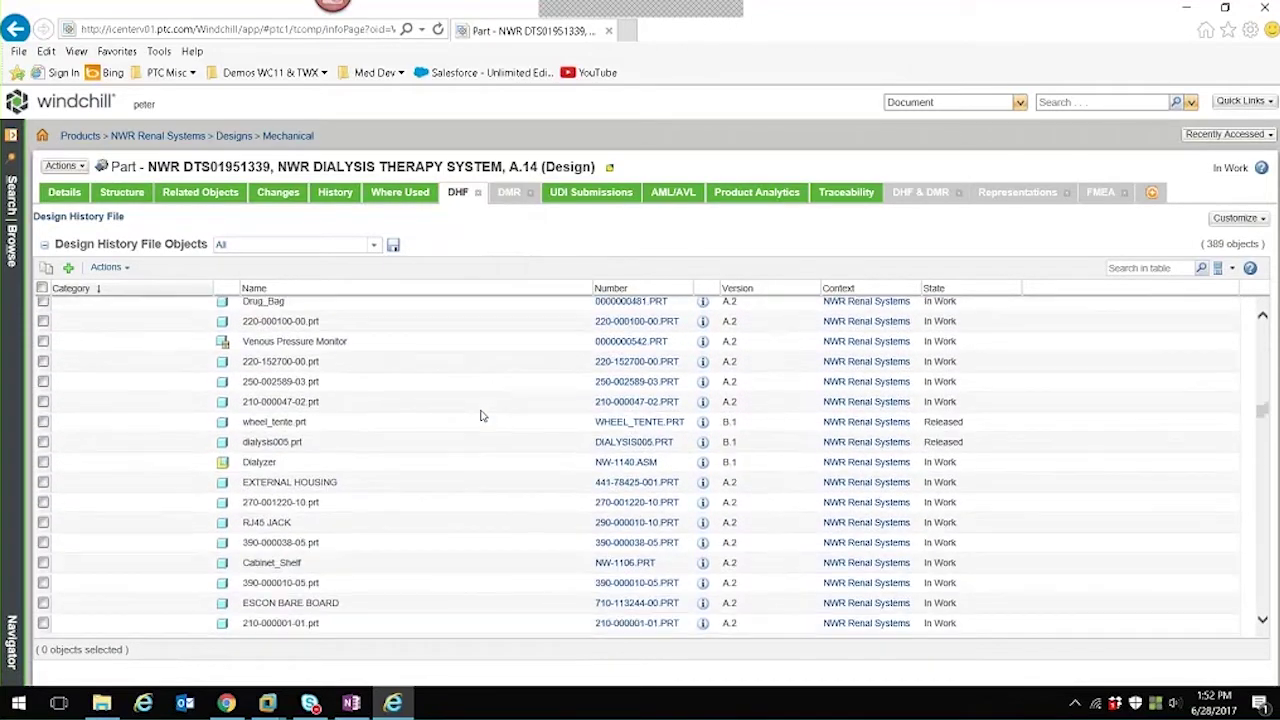
pyautogui.moveTo(1264, 424); pyautogui.dragTo(1262, 460)
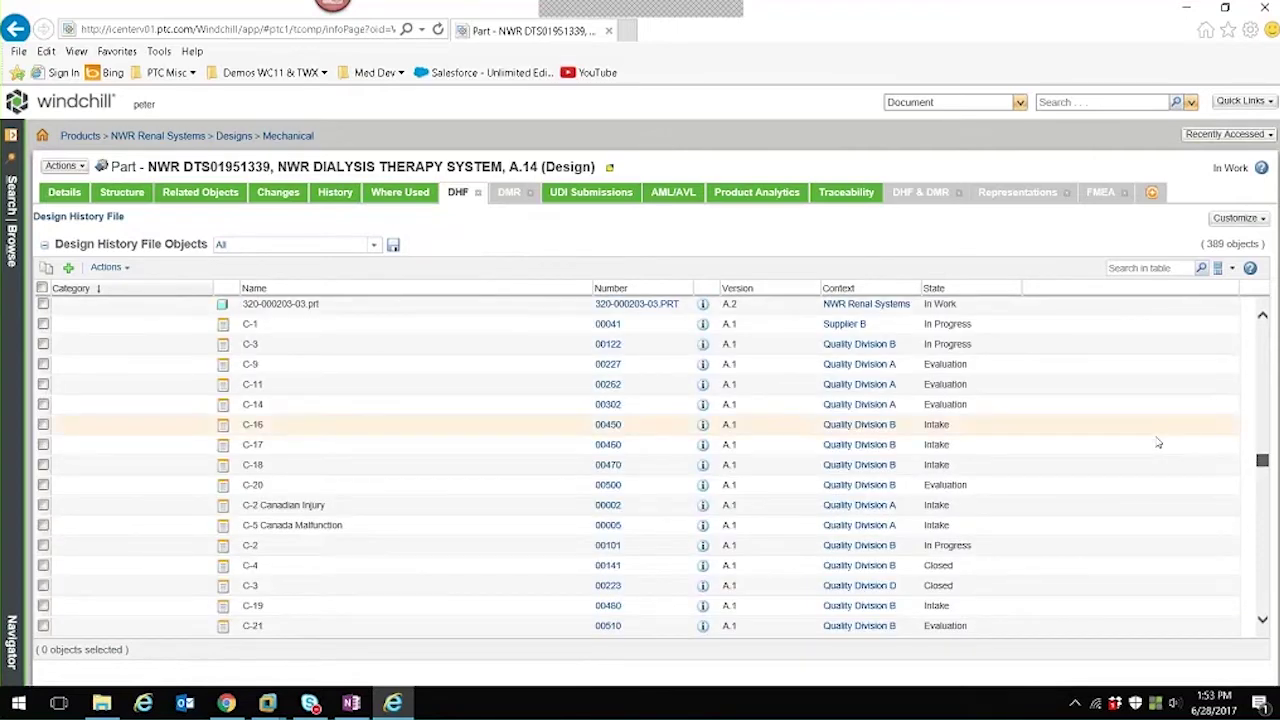
pyautogui.click(1262, 488)
pyautogui.moveTo(1264, 488); pyautogui.dragTo(1260, 320)
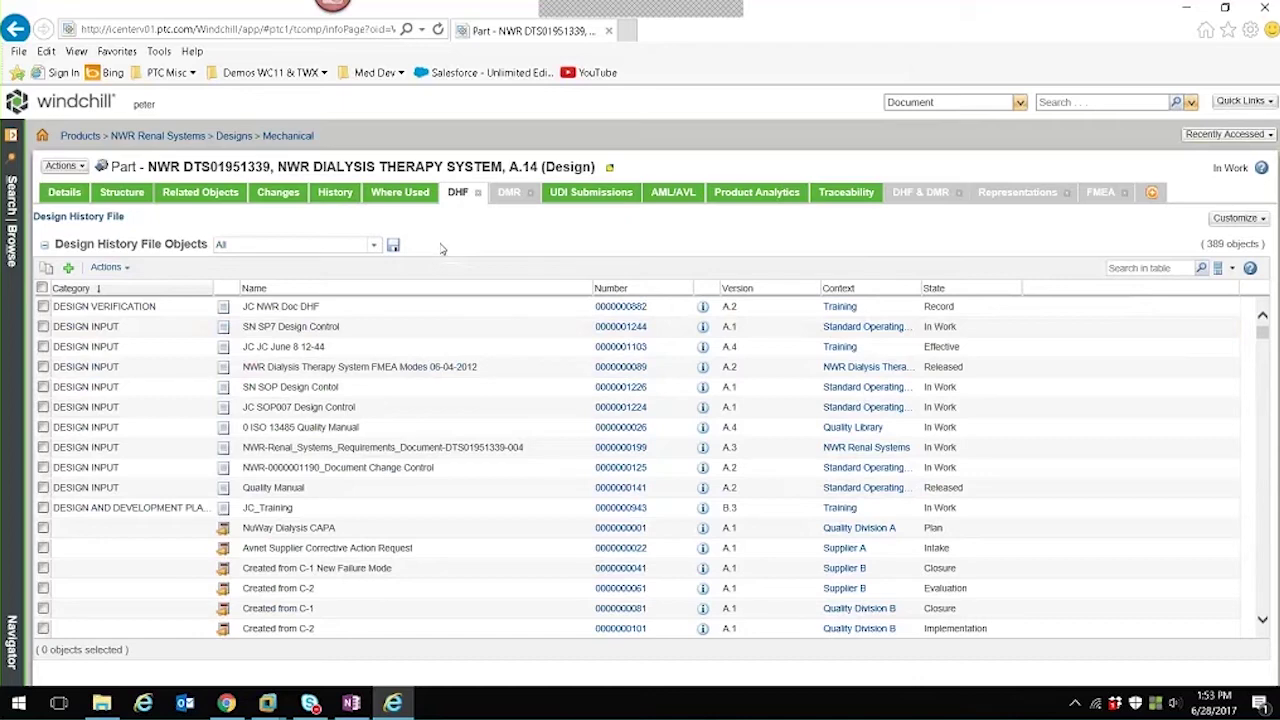
# Update the Design History File and export its object list to PDF with a cover page in Letter size and landscape orientation
pyautogui.click(127, 271)
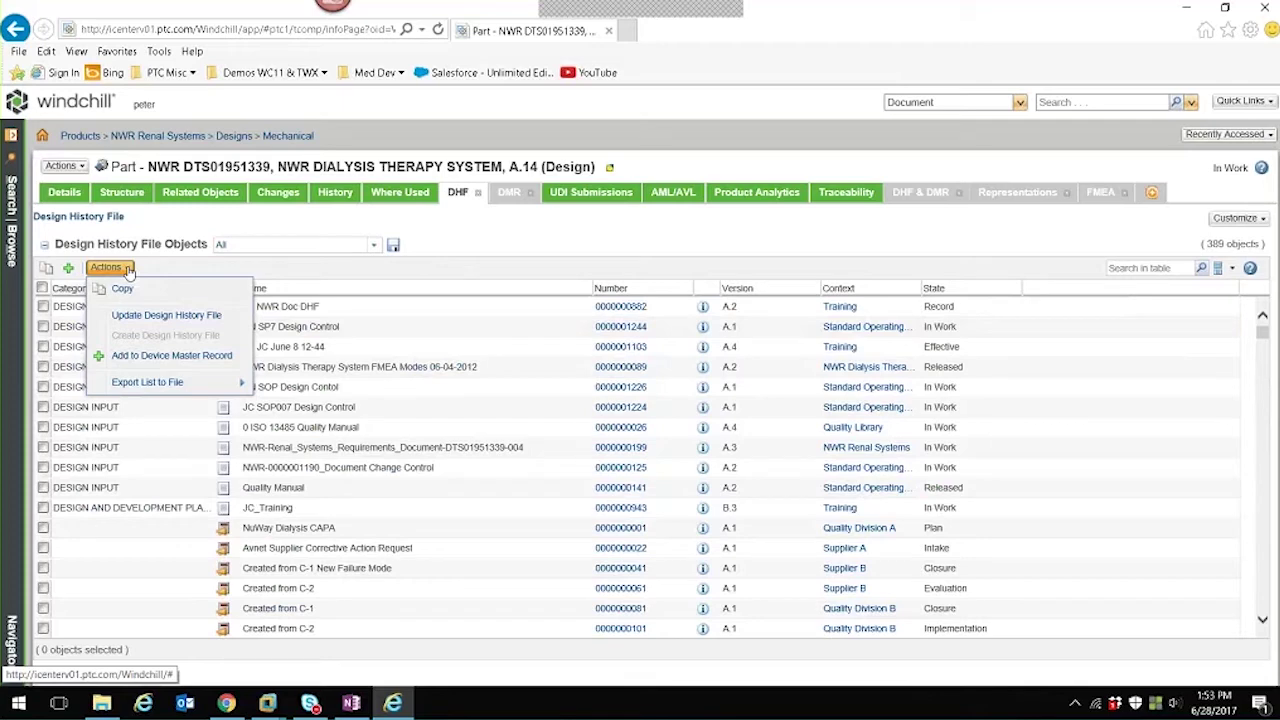
pyautogui.click(144, 314)
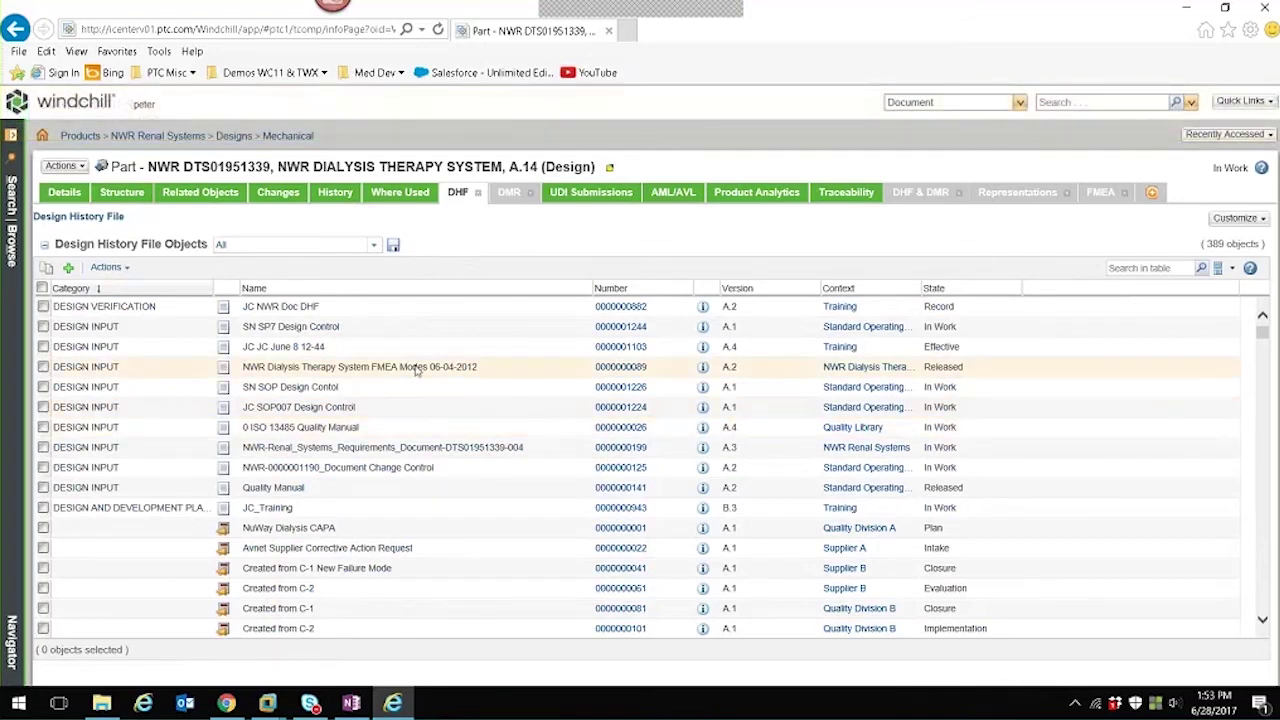
pyautogui.click(112, 268)
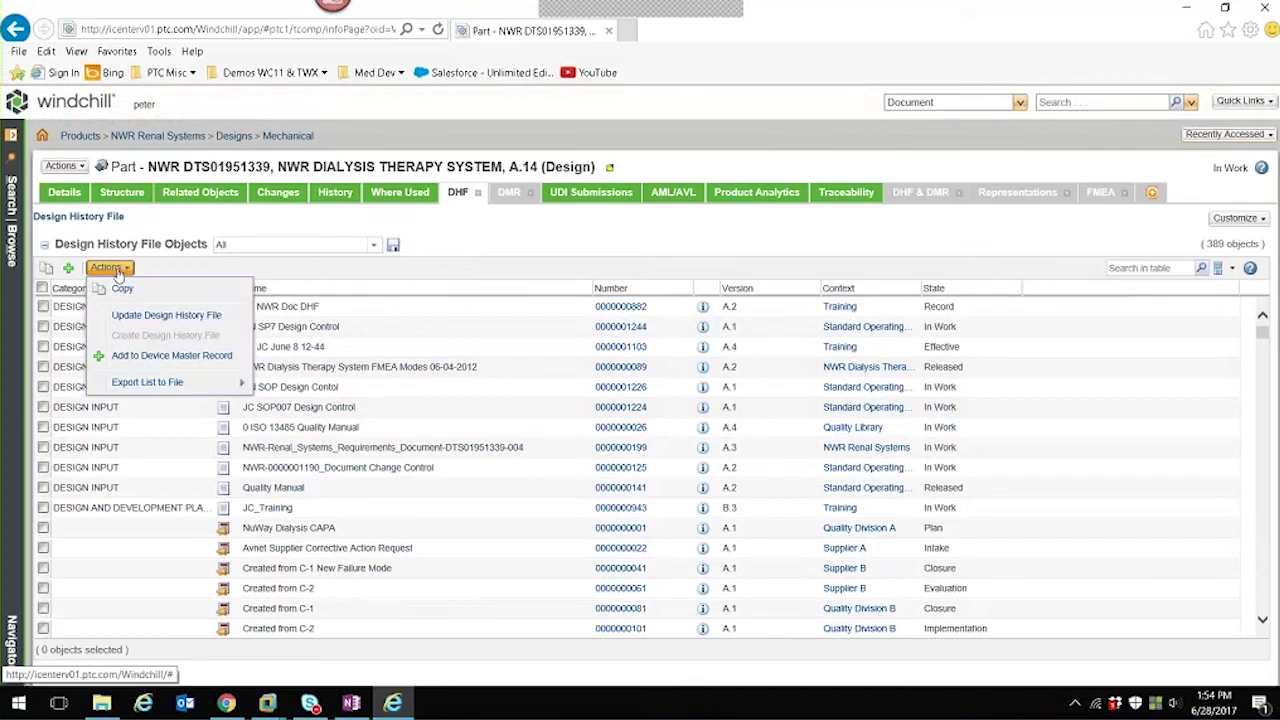
pyautogui.moveTo(153, 384)
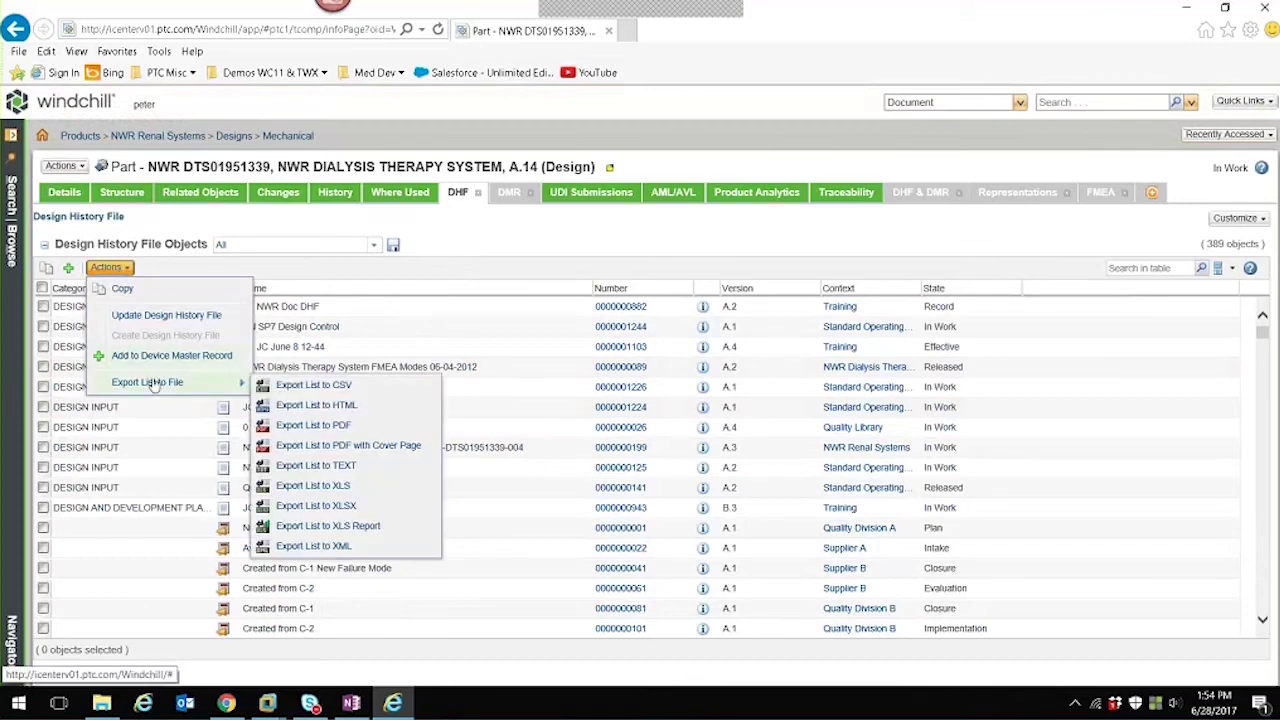
pyautogui.click(307, 449)
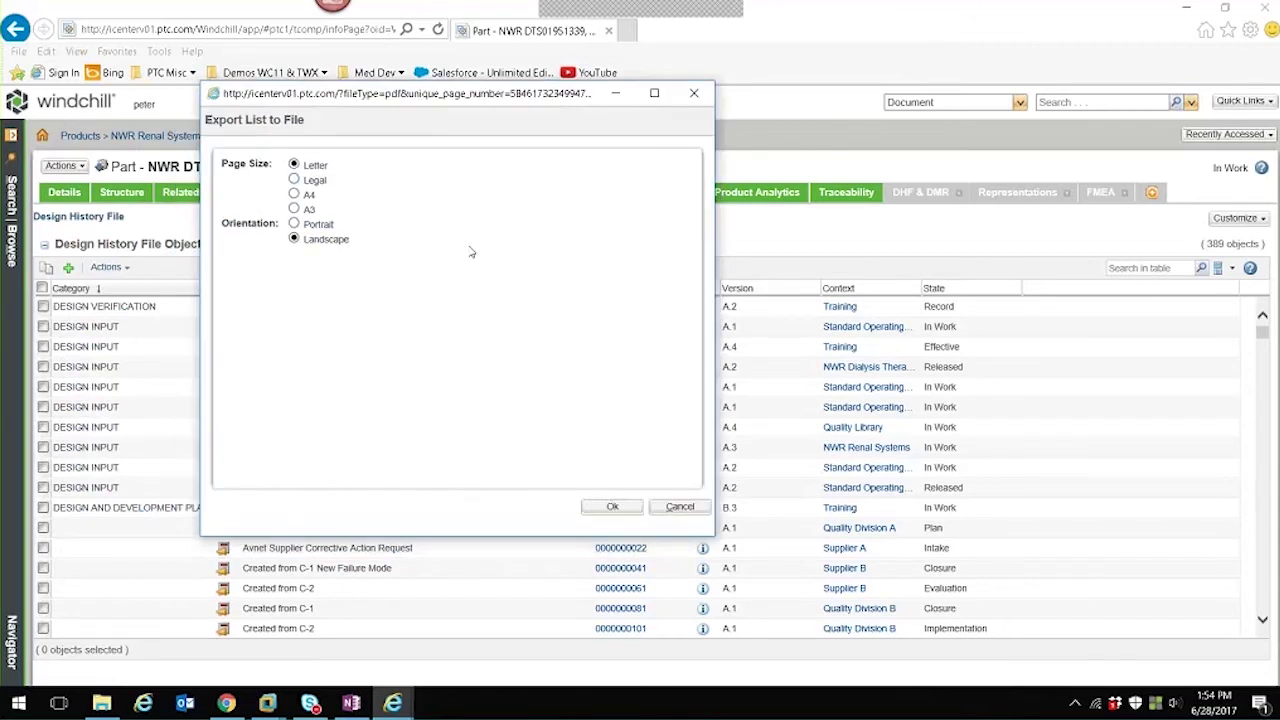
pyautogui.click(612, 507)
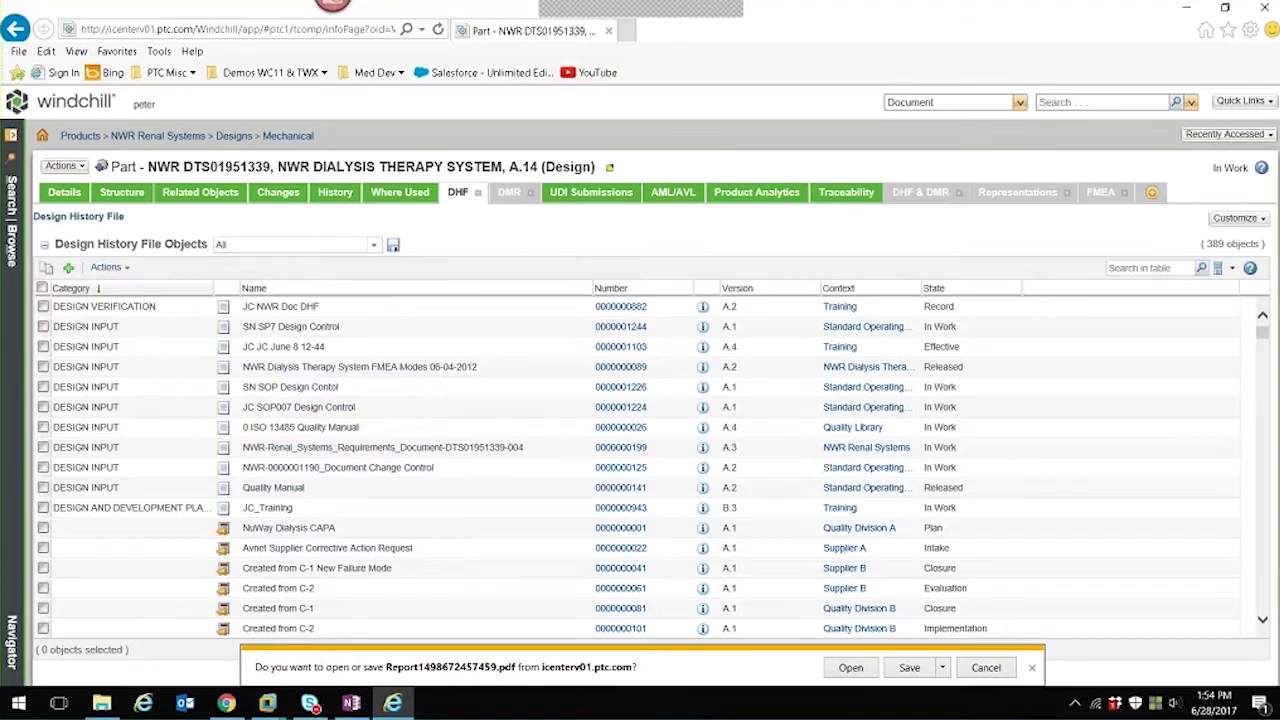
# Open the exported Design History File PDF, review its cover page and object tables, and close the report
pyautogui.click(851, 667)
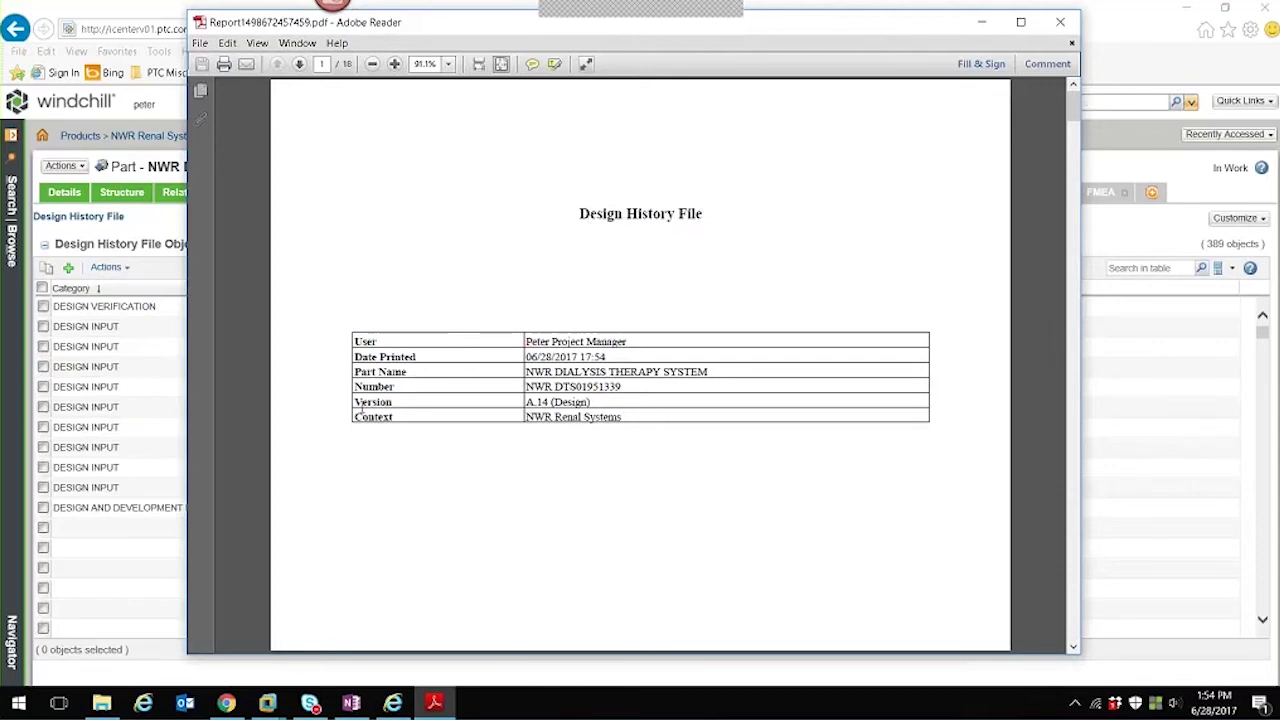
pyautogui.moveTo(363, 407); pyautogui.dragTo(417, 405)
pyautogui.click(544, 373)
pyautogui.scroll(-10, 902, 262)
pyautogui.scroll(10, 902, 262)
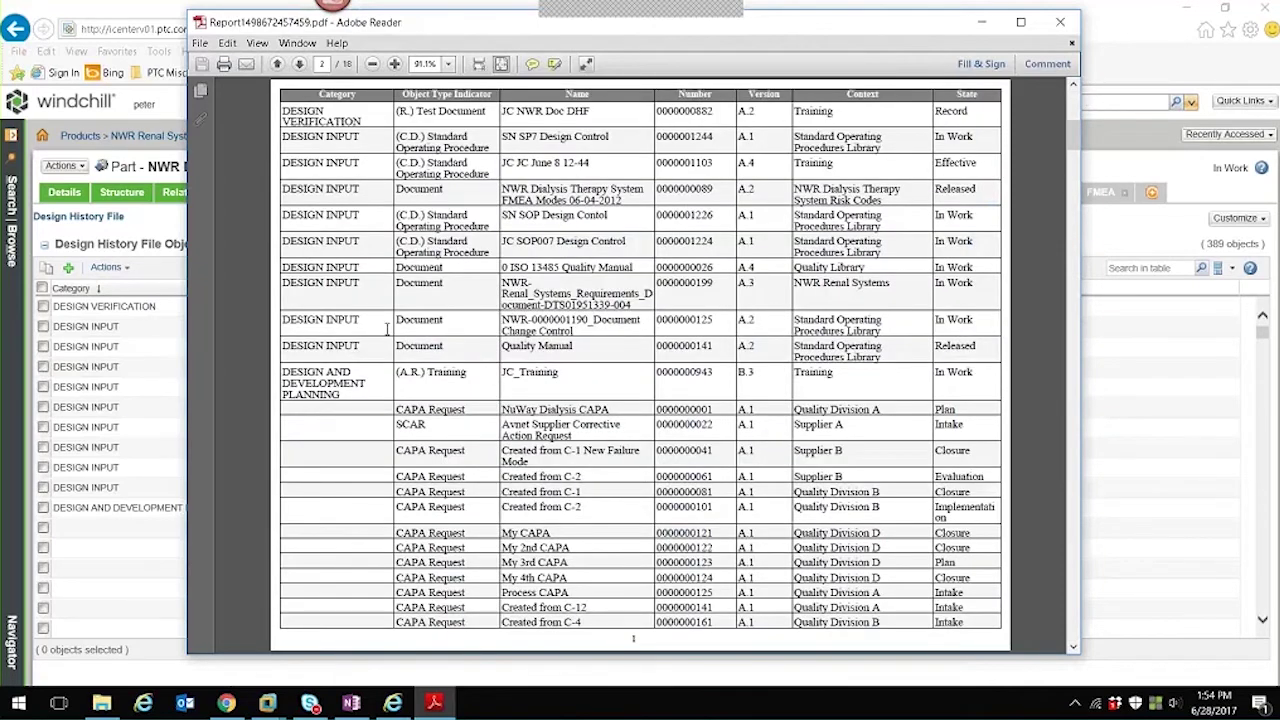
pyautogui.scroll(-10, 387, 329)
pyautogui.scroll(-10, 387, 329)
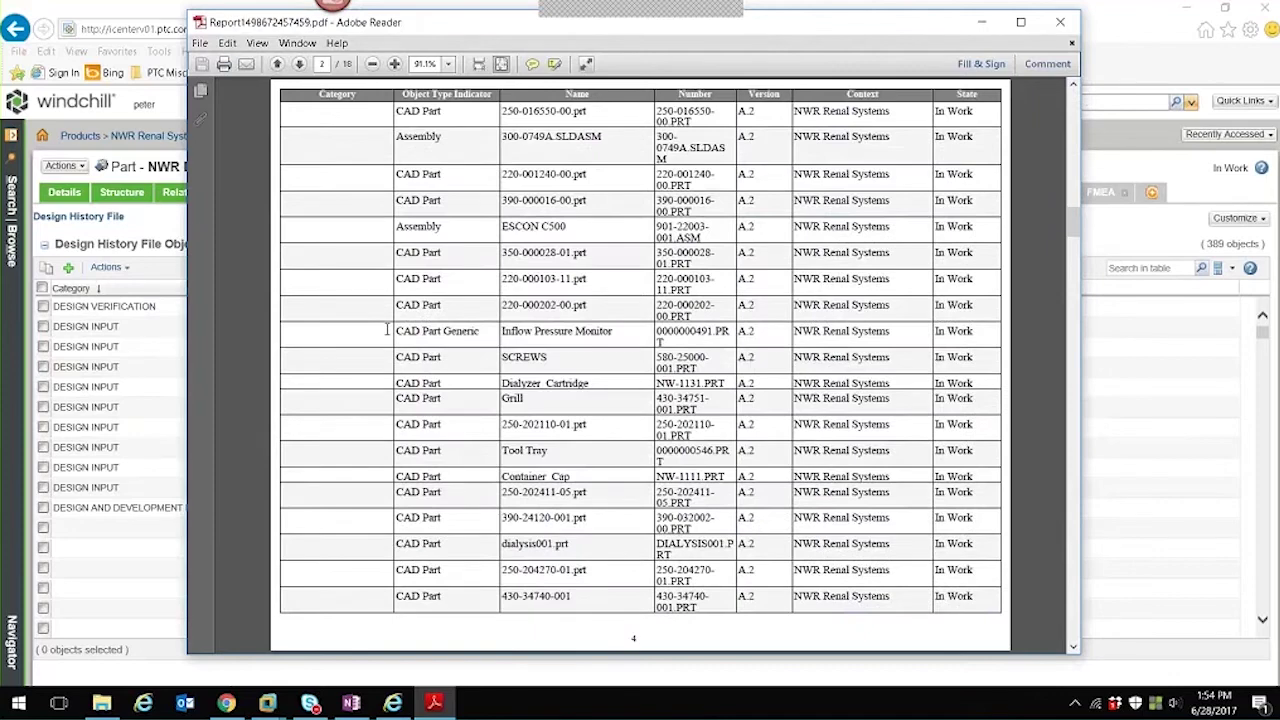
pyautogui.scroll(-20, 387, 329)
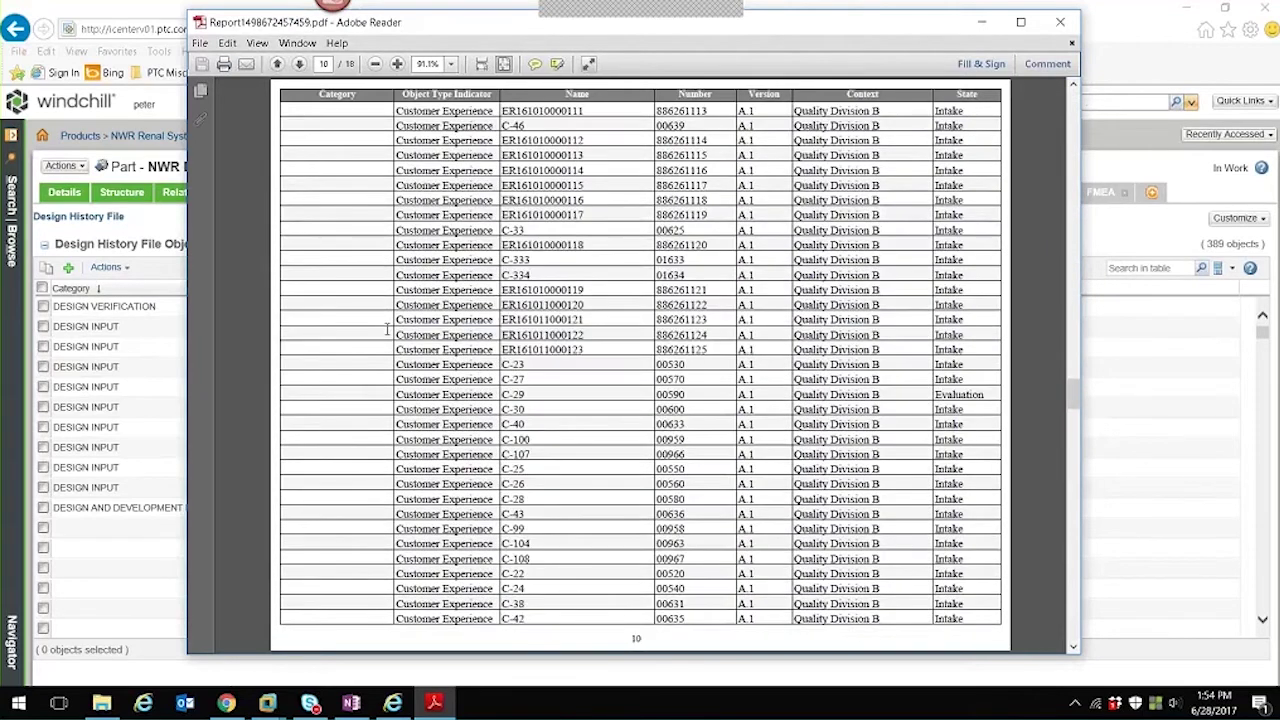
pyautogui.scroll(-20, 387, 329)
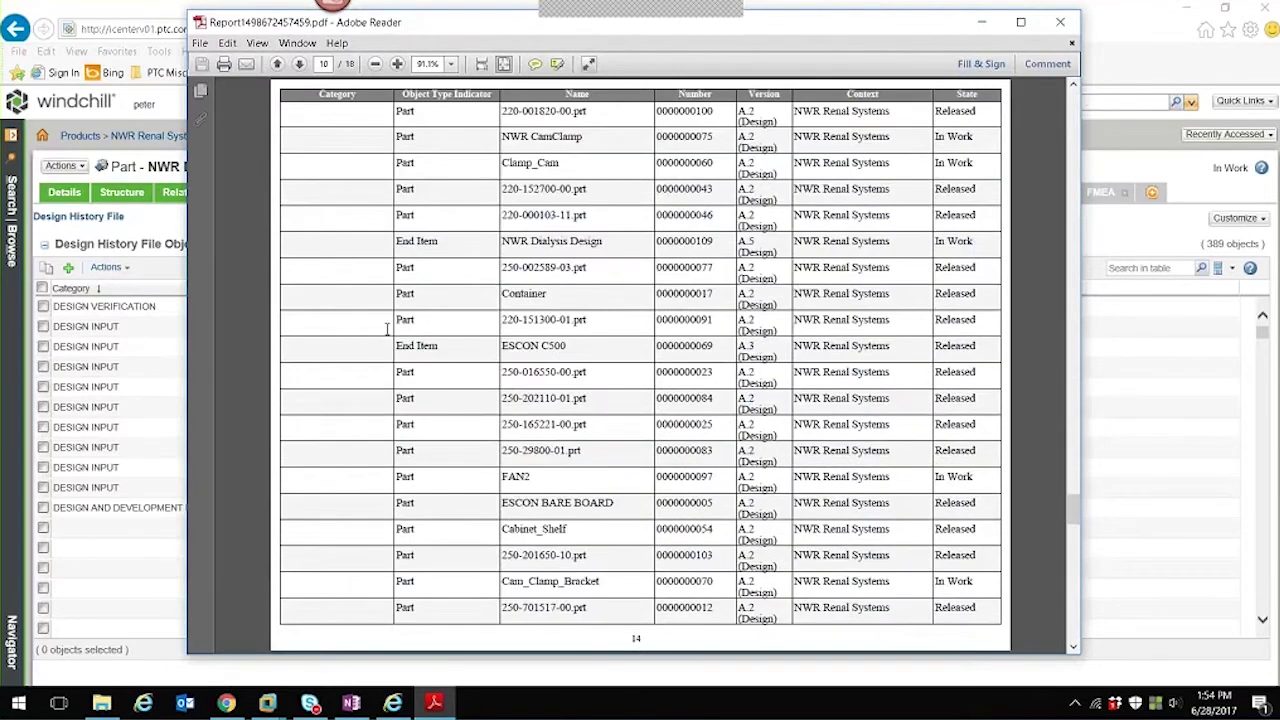
pyautogui.scroll(20, 387, 329)
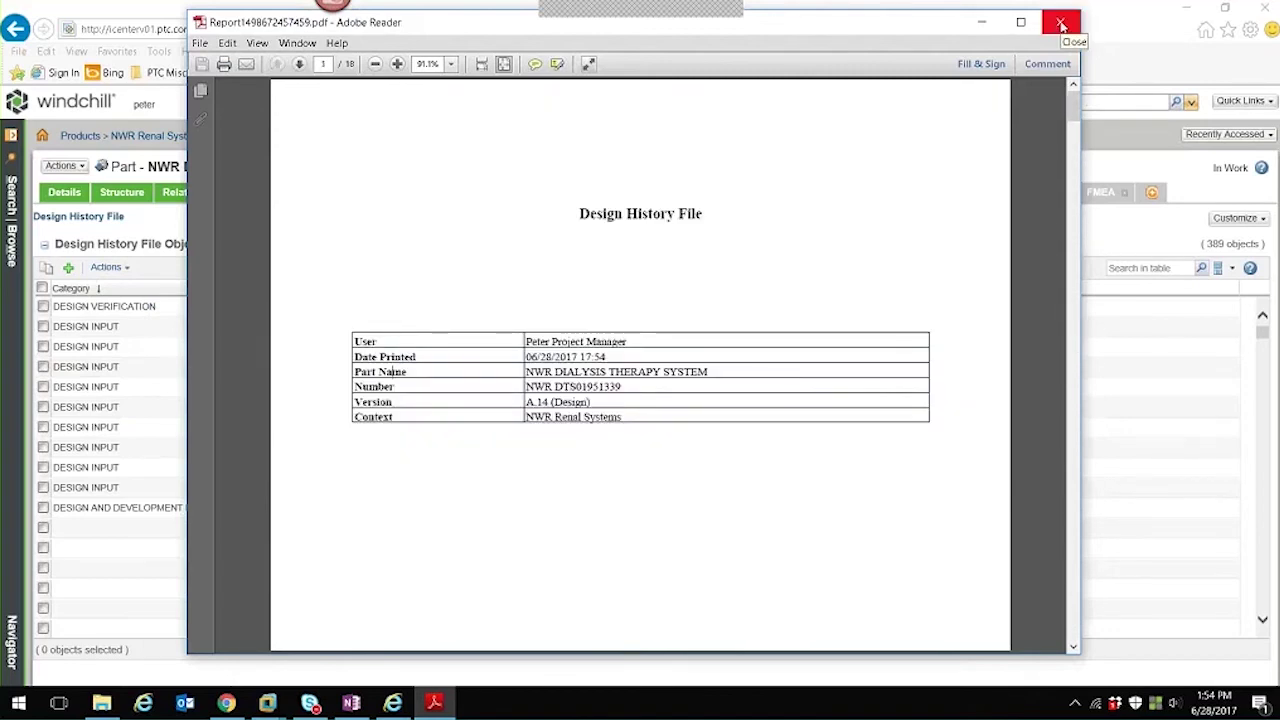
pyautogui.click(1062, 24)
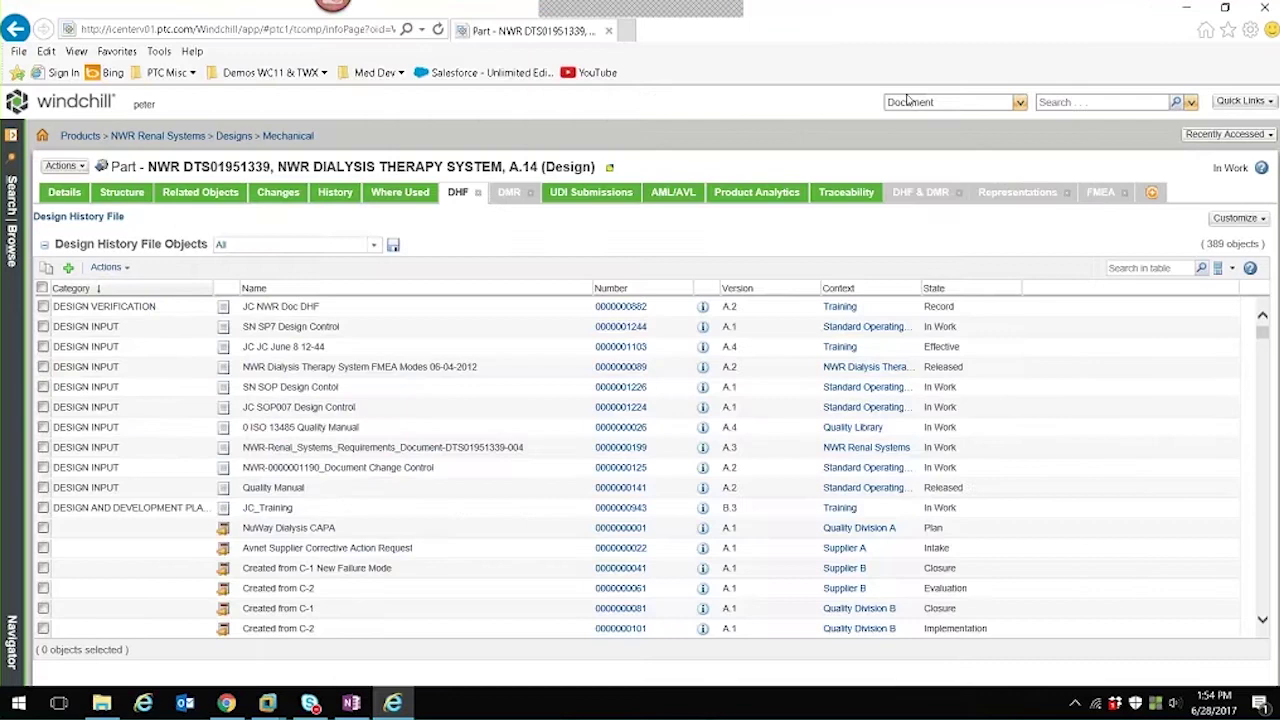
# Open the part's Device Master Record and look through its list of objects, returning towards the start of the list
pyautogui.click(509, 194)
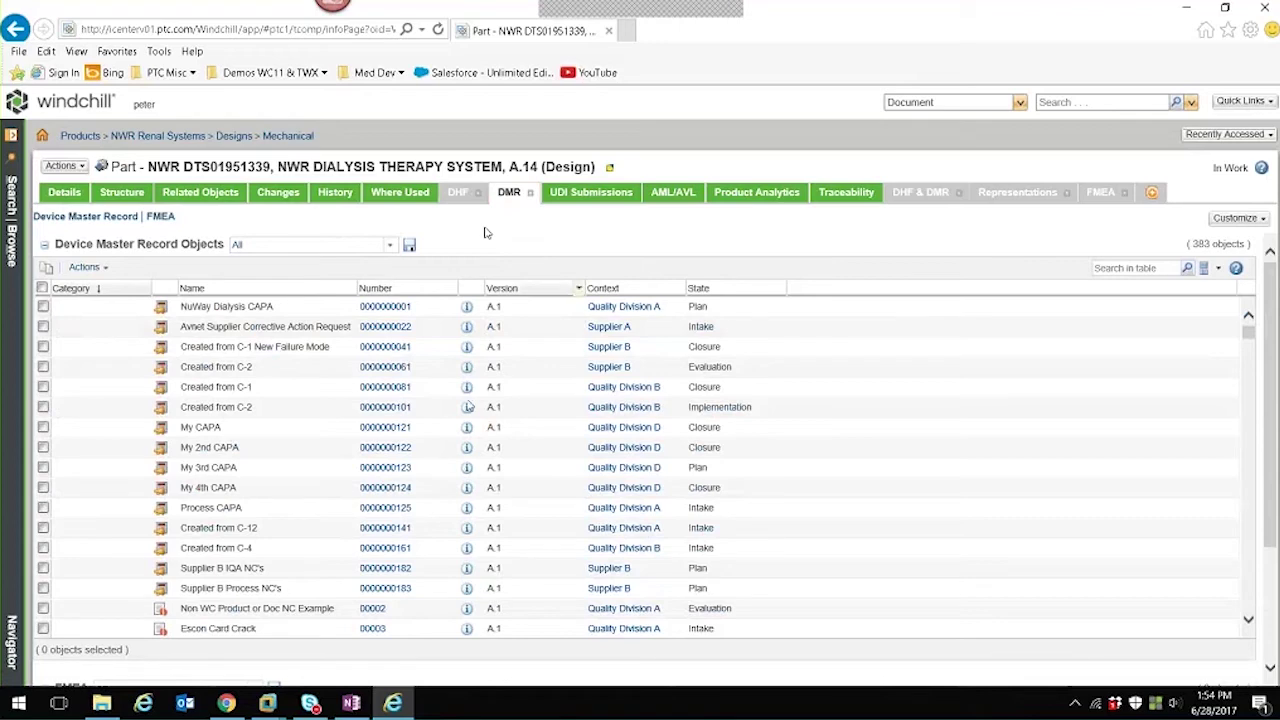
pyautogui.scroll(-5, 469, 406)
pyautogui.scroll(-5, 469, 406)
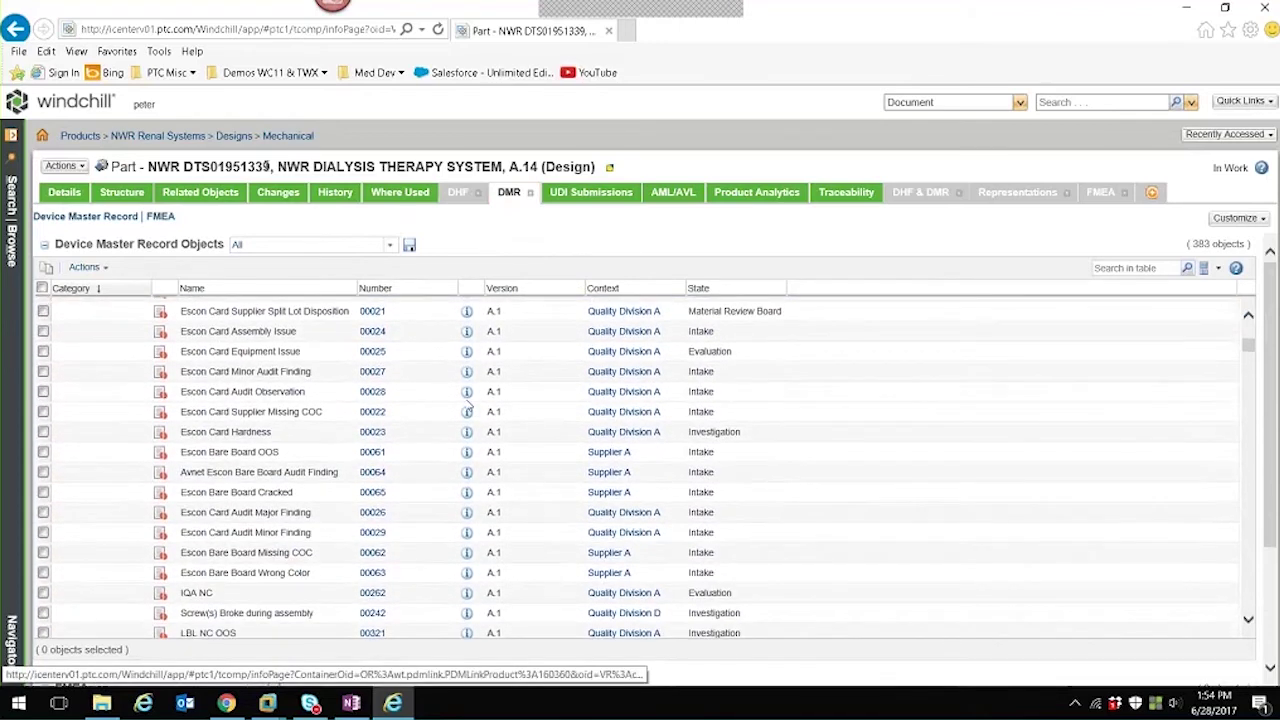
pyautogui.moveTo(279, 167); pyautogui.dragTo(446, 167)
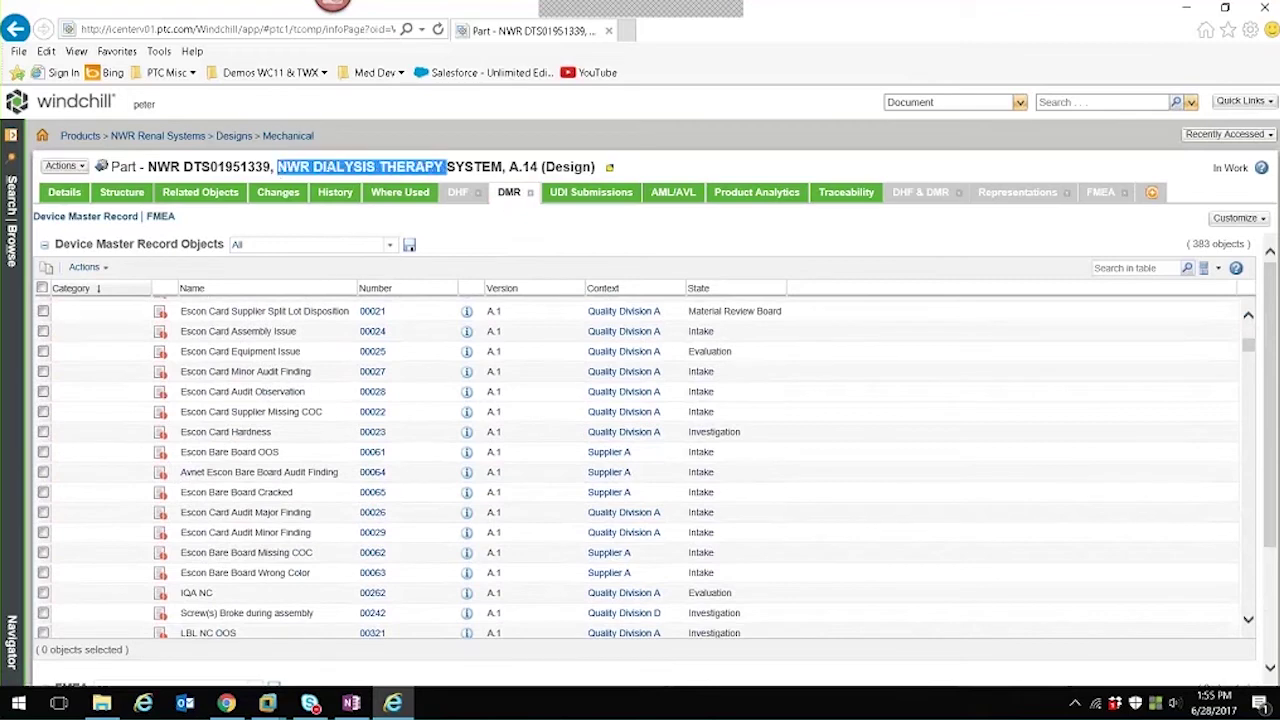
pyautogui.click(322, 236)
pyautogui.scroll(-2, 837, 397)
pyautogui.scroll(-5, 840, 398)
pyautogui.scroll(-4, 840, 398)
pyautogui.scroll(-2, 837, 411)
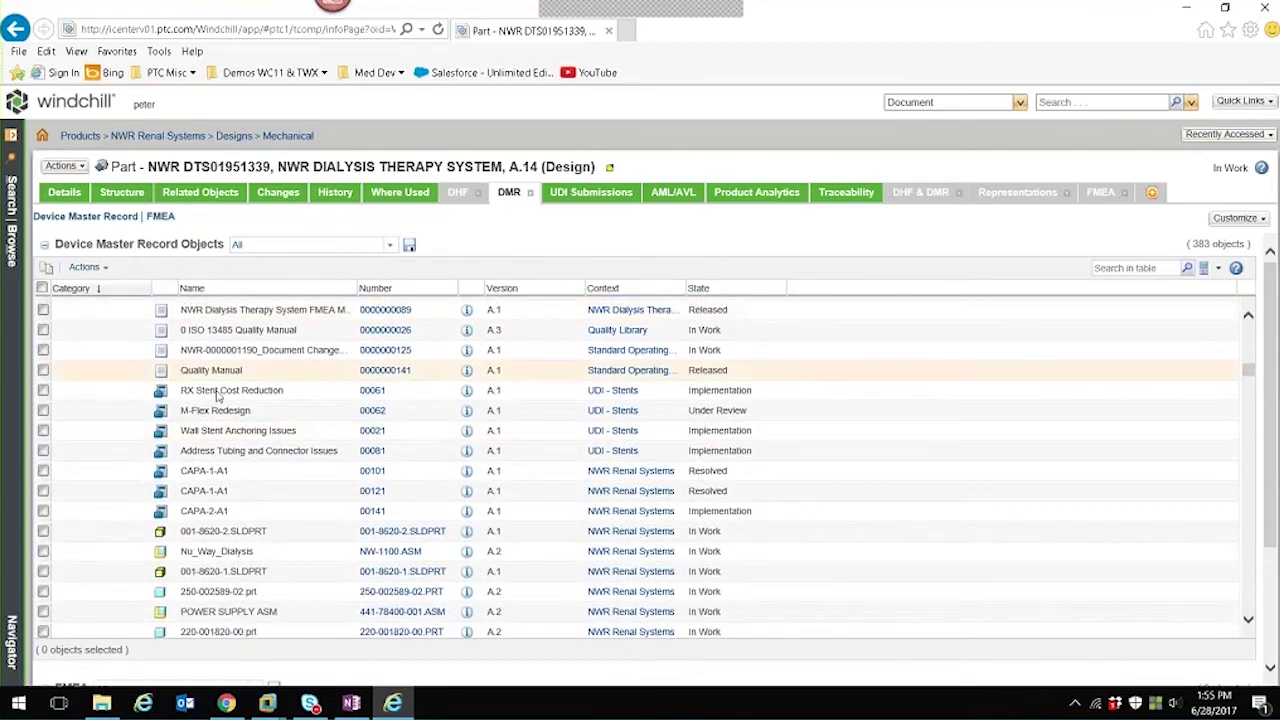
pyautogui.scroll(2, 279, 391)
pyautogui.scroll(13, 279, 391)
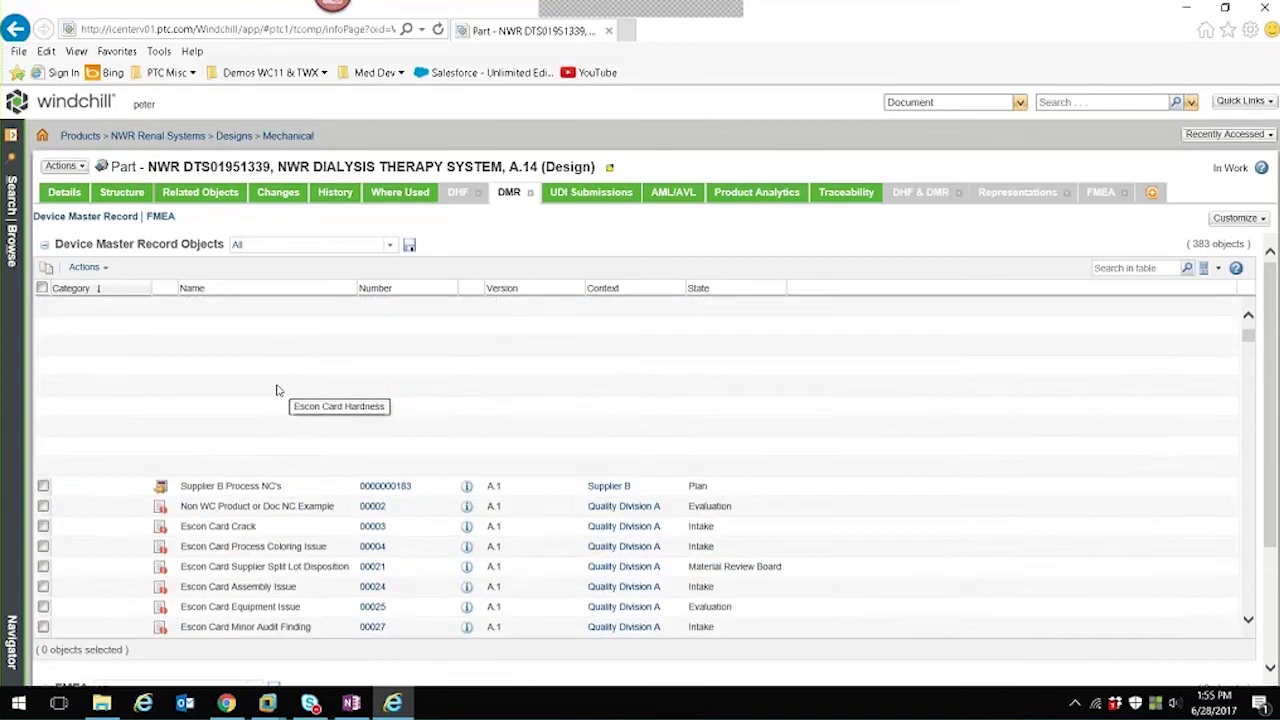